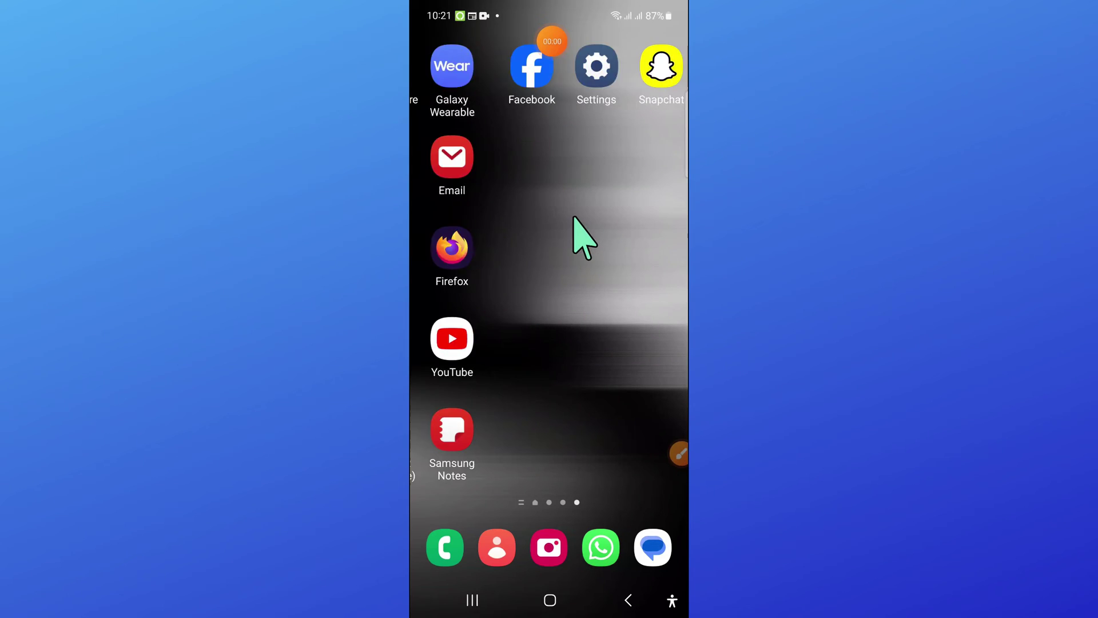
Highlight the Settings app icon with an outline and an arrow, then clear the drawings.
click(669, 454)
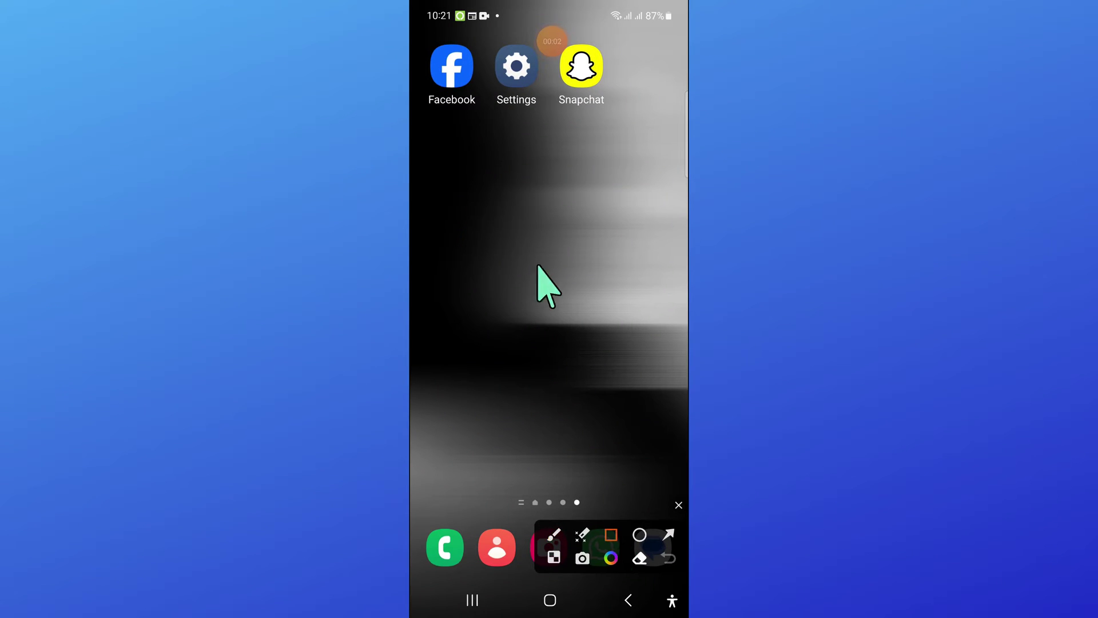
drag(479, 36, 548, 117)
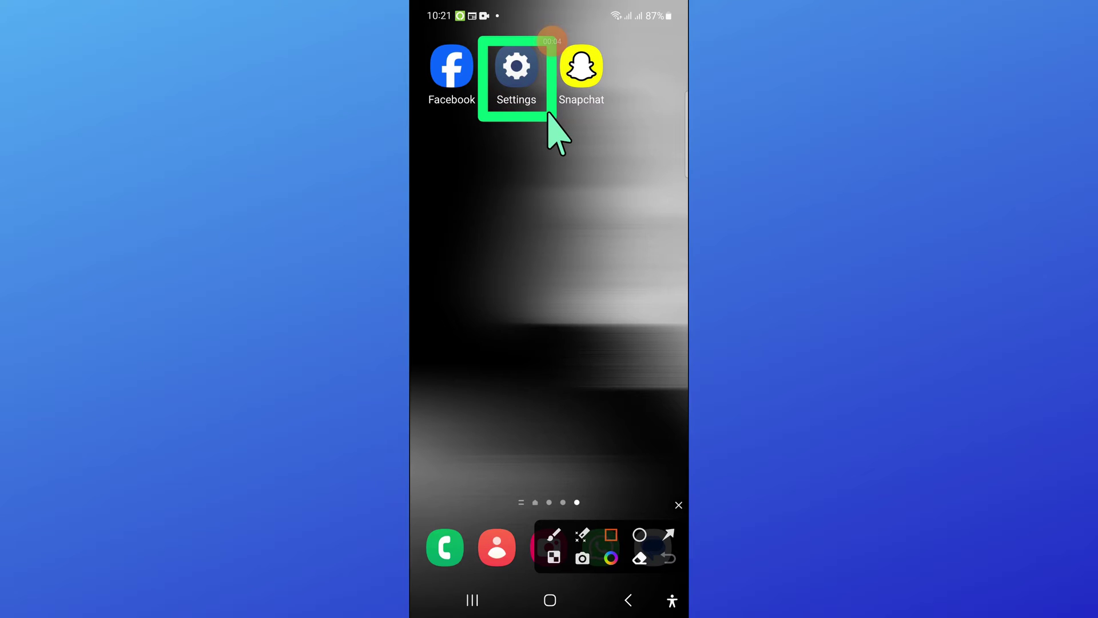
drag(414, 312, 511, 130)
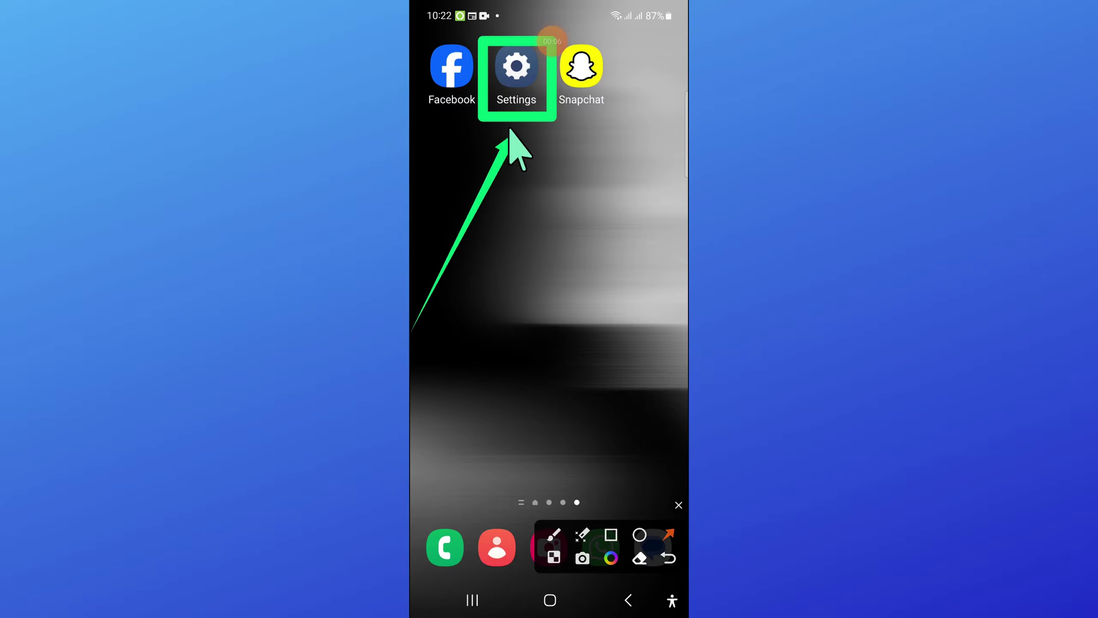
click(679, 505)
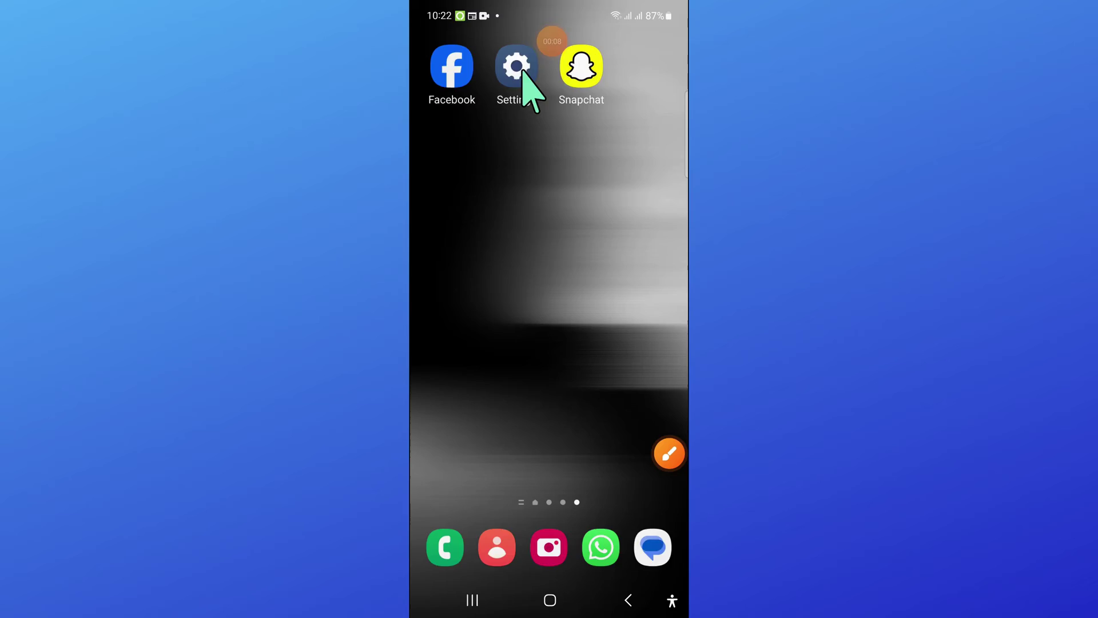
Open Settings and mark the Apps entry with an outline and an arrow.
click(526, 87)
scroll(551, 320, down, 2)
scroll(564, 331, down, 3)
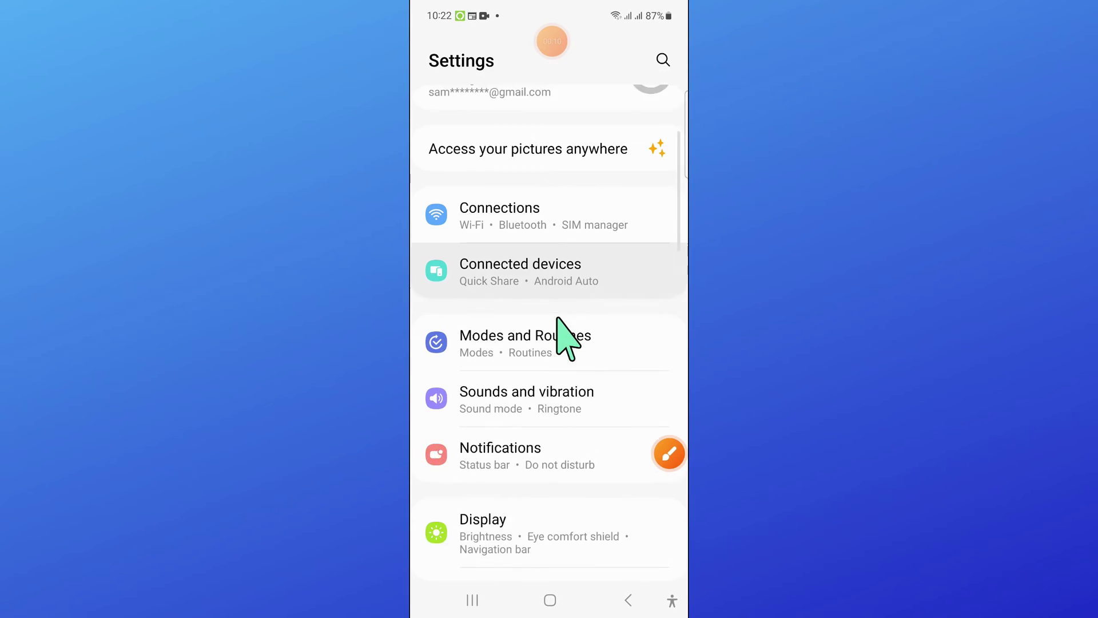
scroll(564, 336, down, 2)
scroll(569, 347, down, 3)
scroll(595, 368, down, 3)
scroll(610, 398, down, 3)
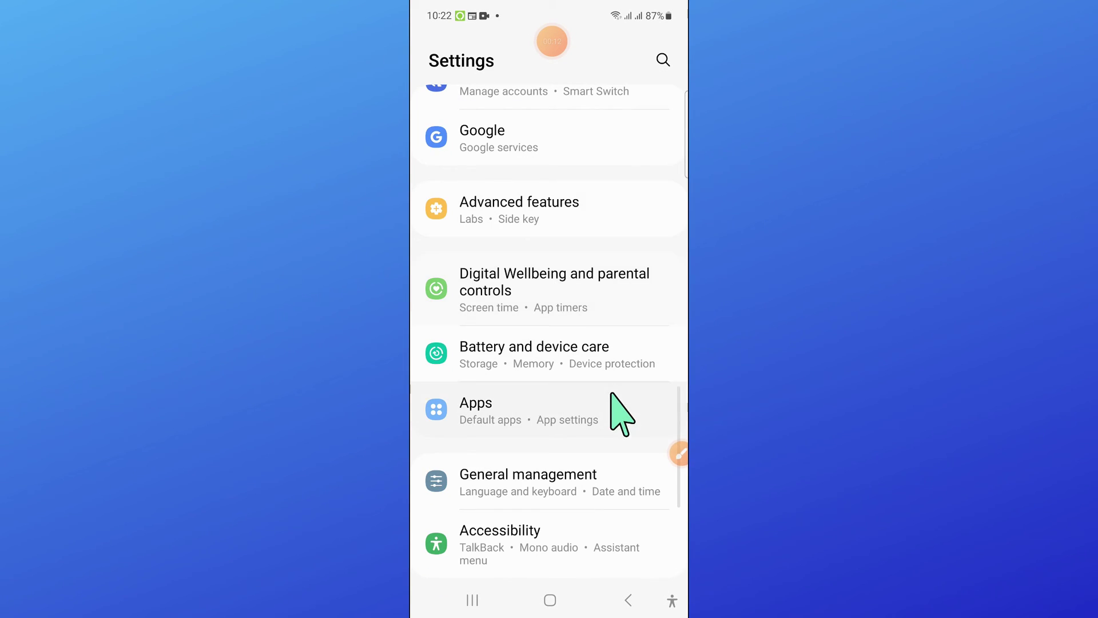
click(668, 454)
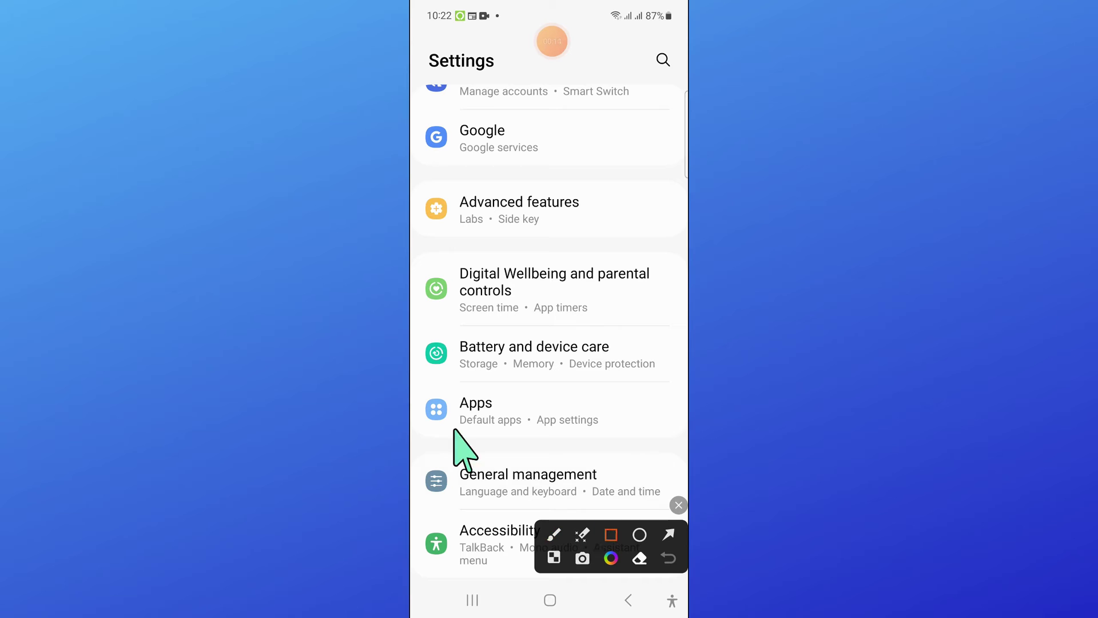
drag(416, 380, 679, 442)
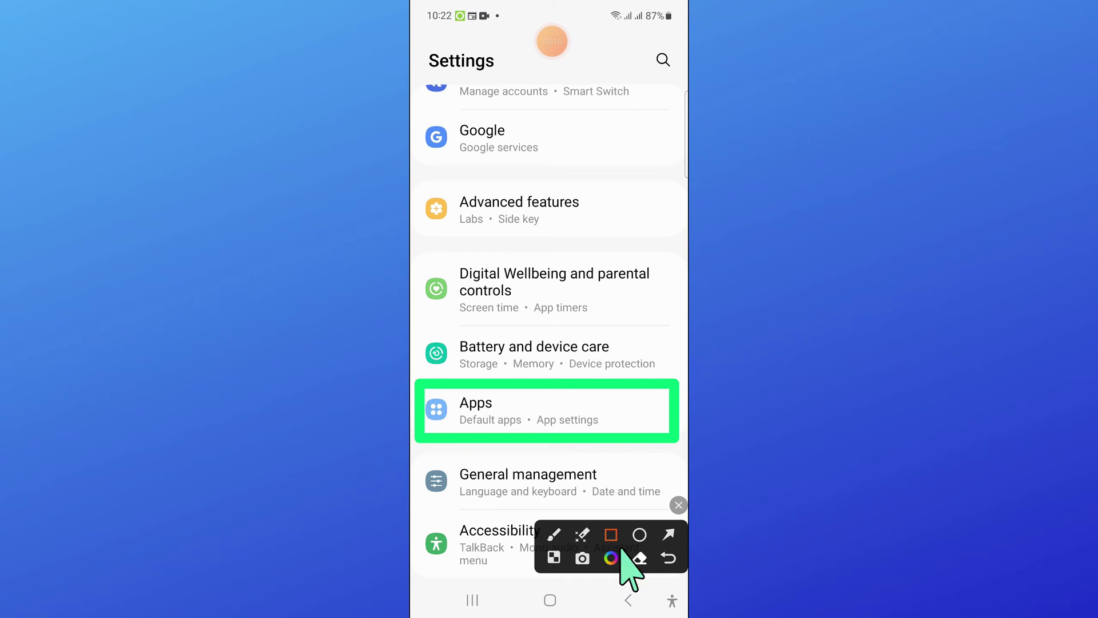
click(669, 533)
drag(414, 514, 457, 444)
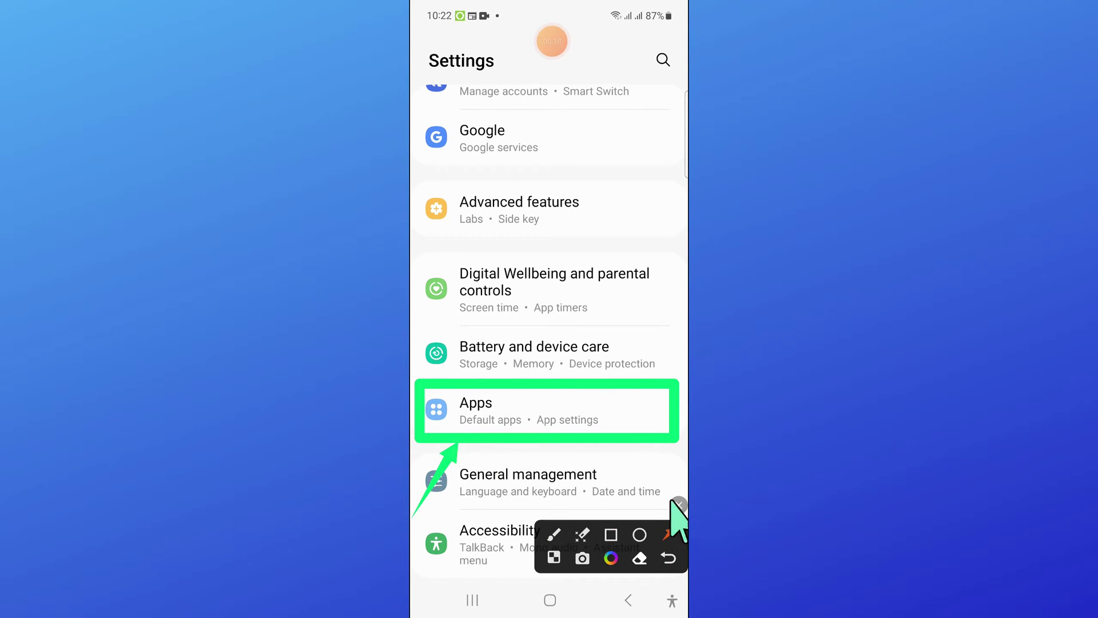
Open the installed apps list, highlight the 10.68 MB Messages entry, and open it.
click(677, 507)
click(507, 417)
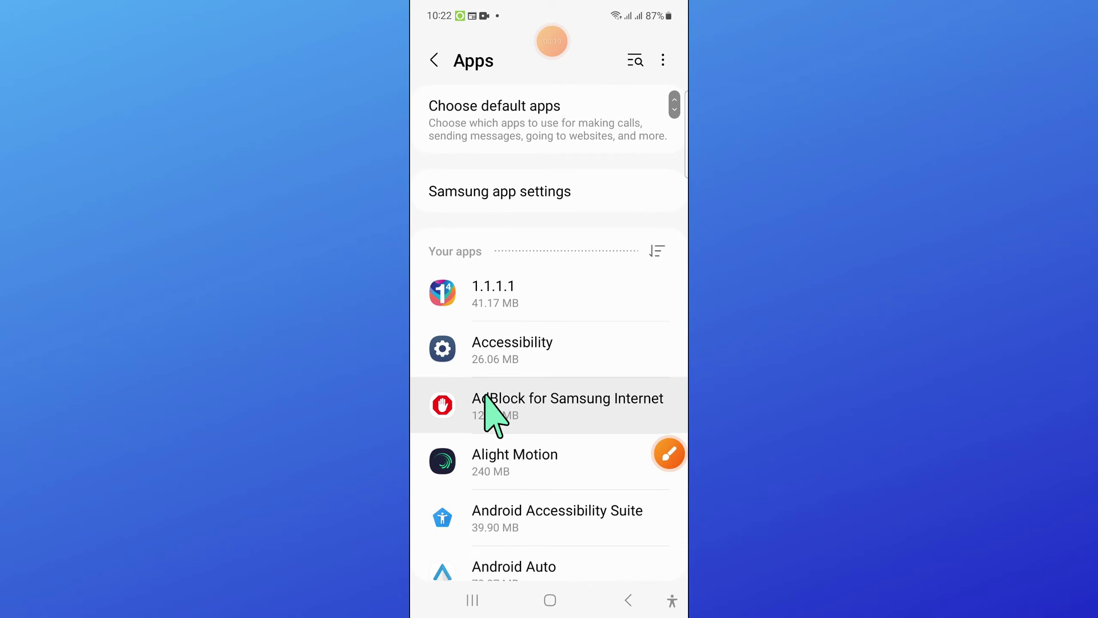
scroll(503, 299, down, 5)
scroll(522, 326, down, 5)
scroll(566, 372, down, 2)
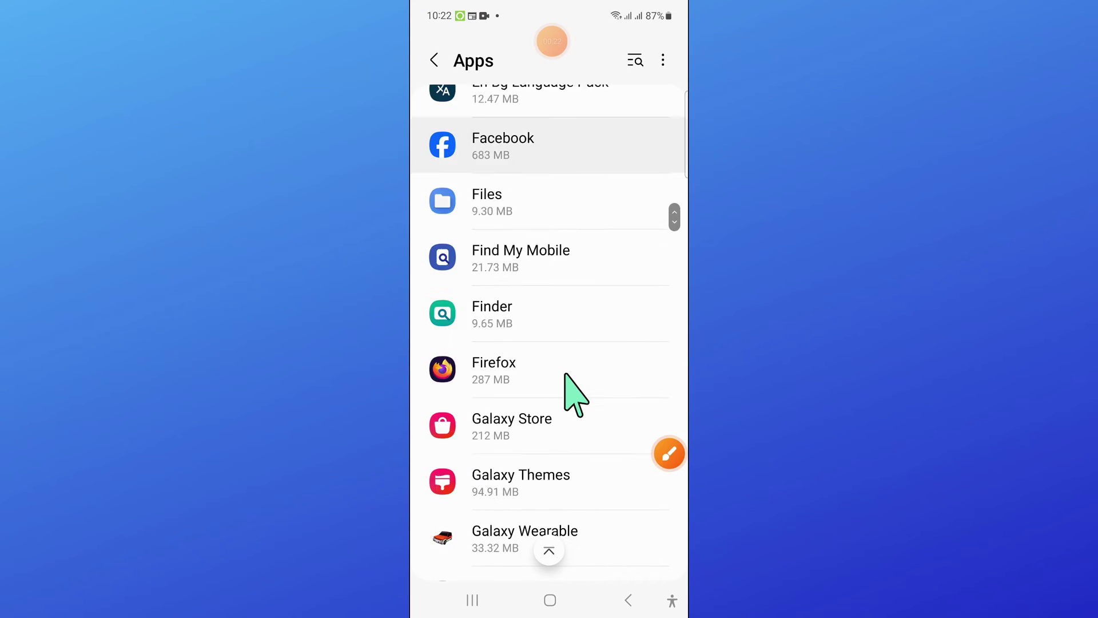
scroll(576, 389, down, 3)
scroll(549, 404, down, 5)
scroll(506, 420, down, 5)
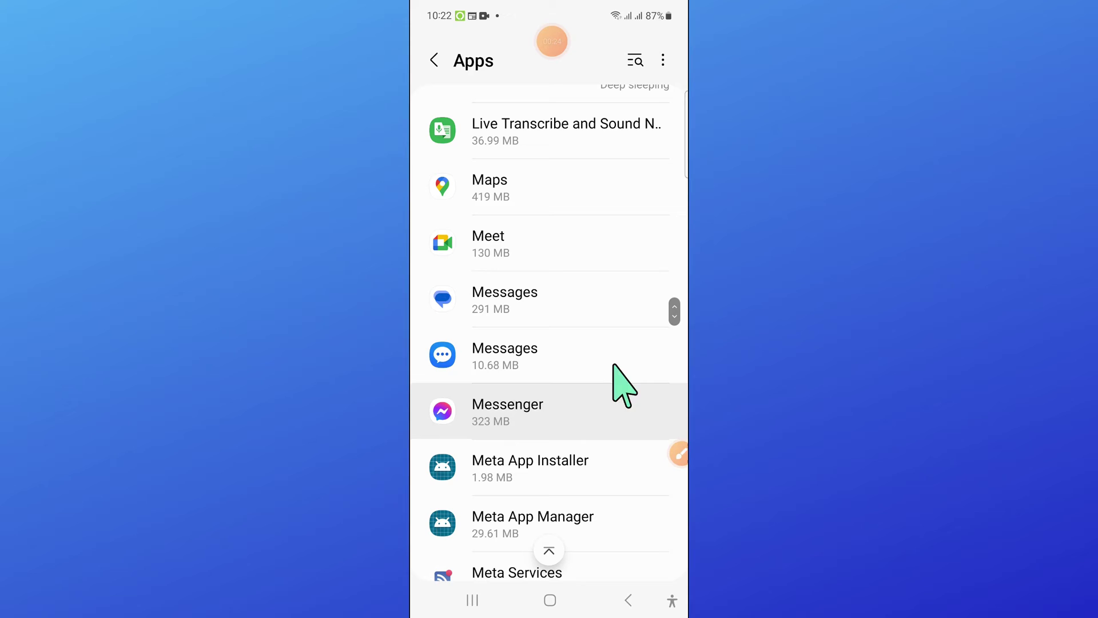
click(678, 453)
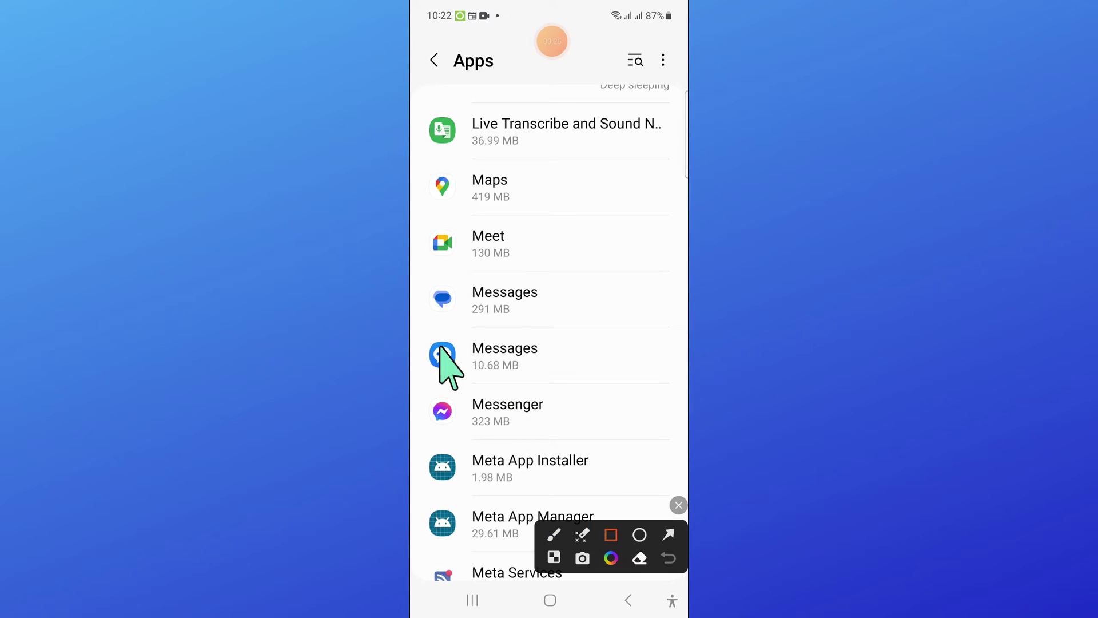
drag(423, 332, 679, 394)
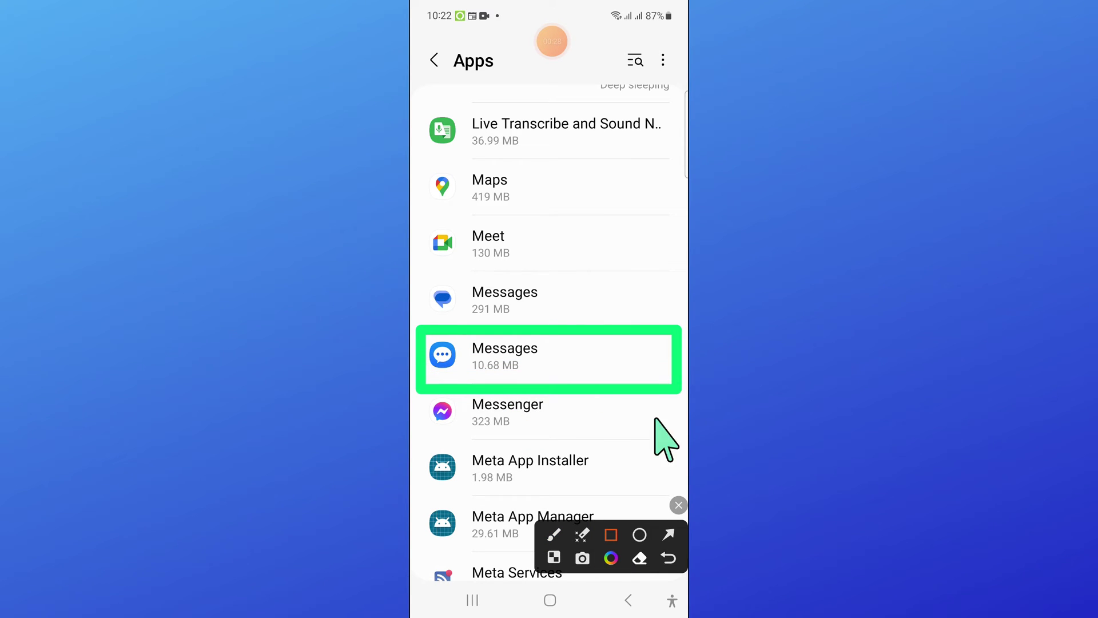
click(669, 534)
drag(436, 539, 475, 400)
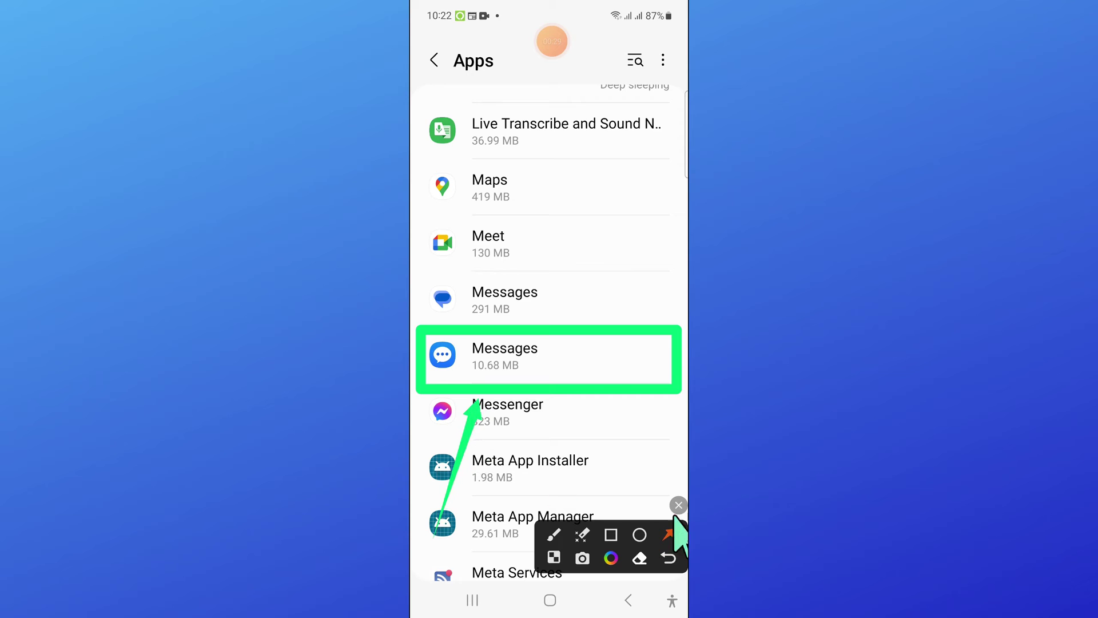
click(679, 504)
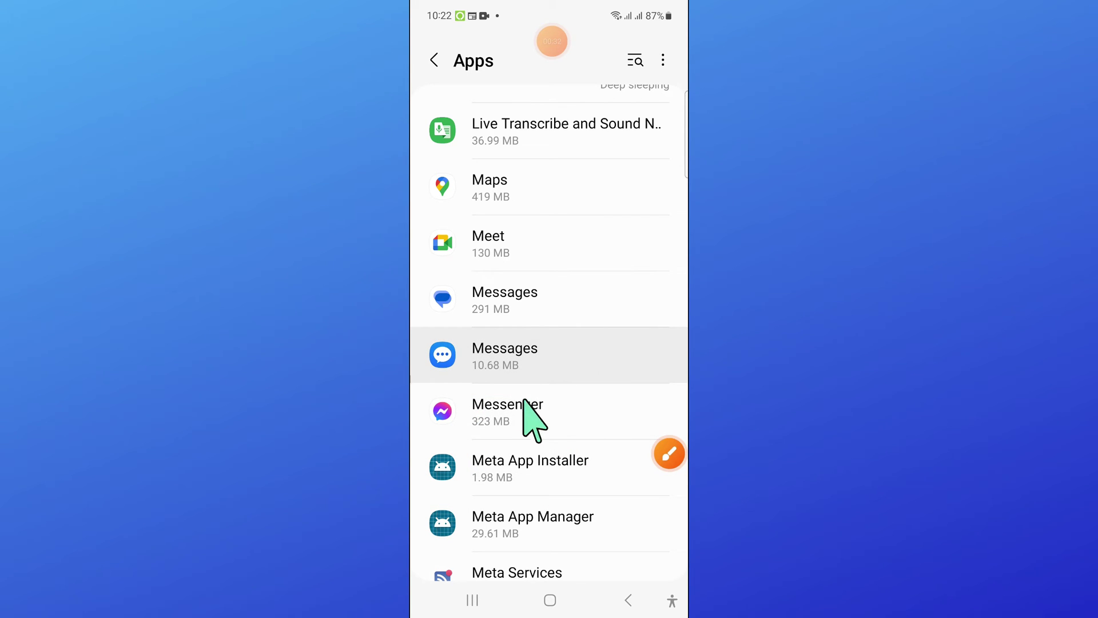
scroll(541, 438, down, 4)
scroll(544, 449, down, 1)
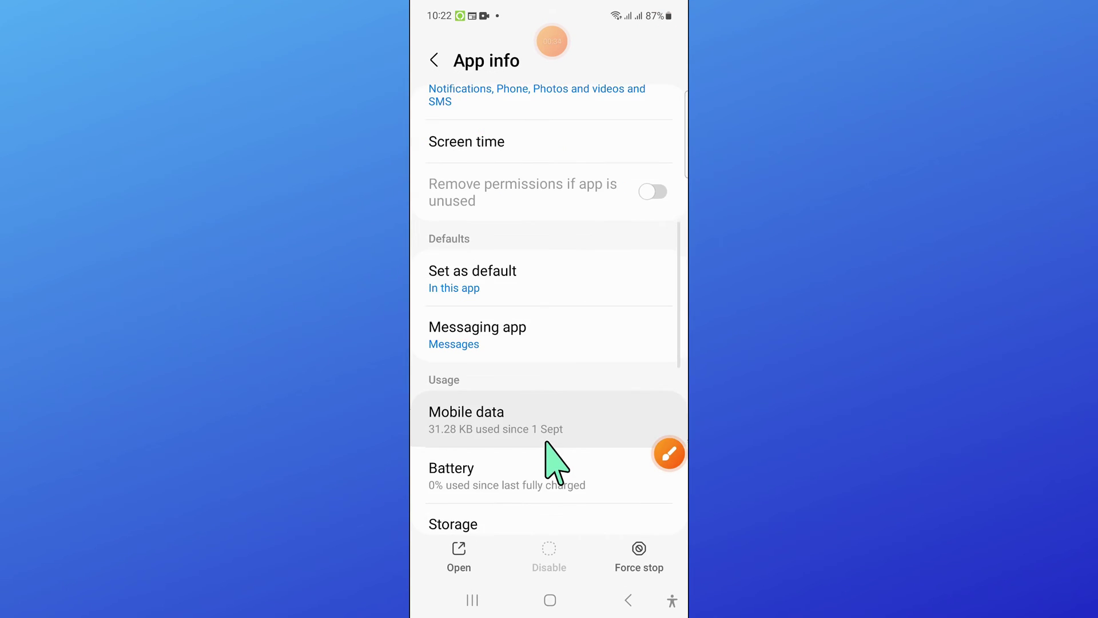
scroll(550, 460, down, 1)
scroll(566, 463, down, 1)
Highlight the Storage entry on Messages app info with an outline and arrow, then open it.
click(669, 455)
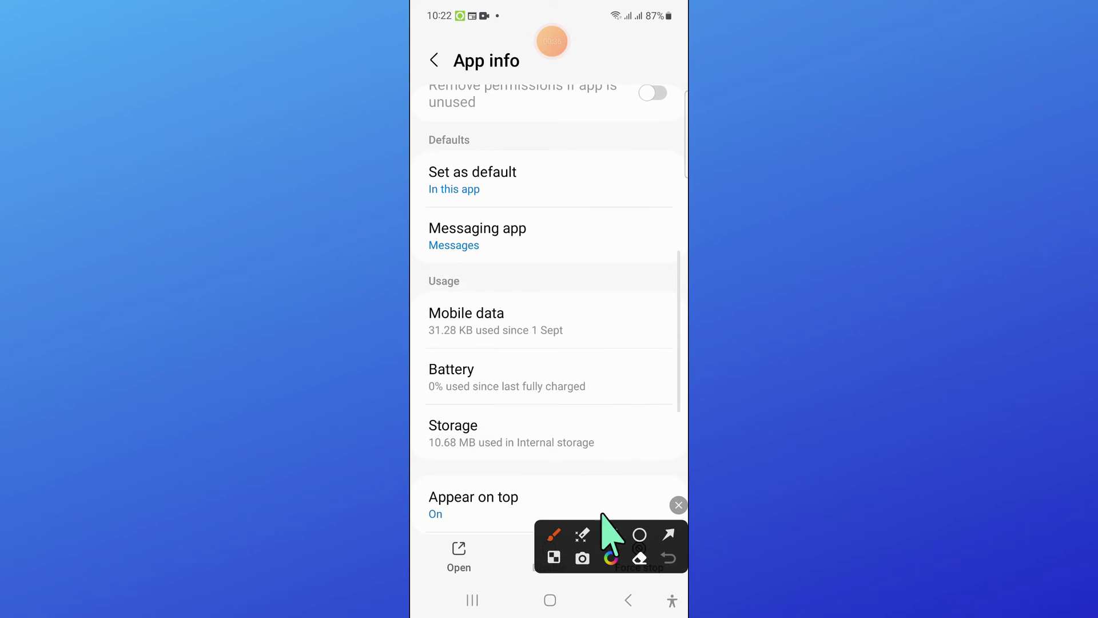
drag(417, 404, 676, 460)
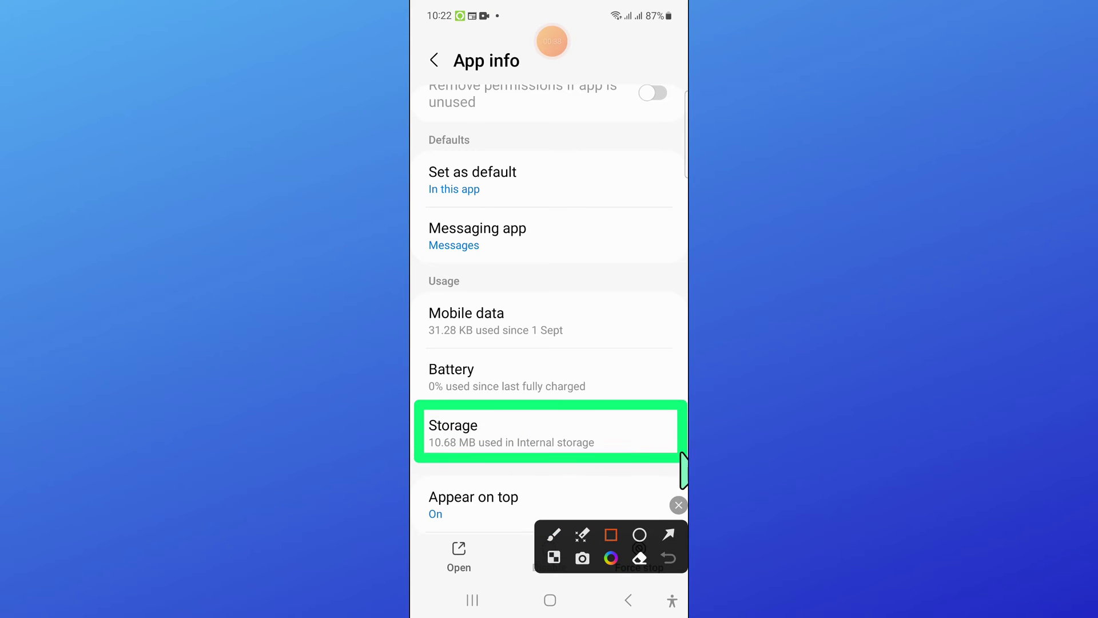
click(668, 535)
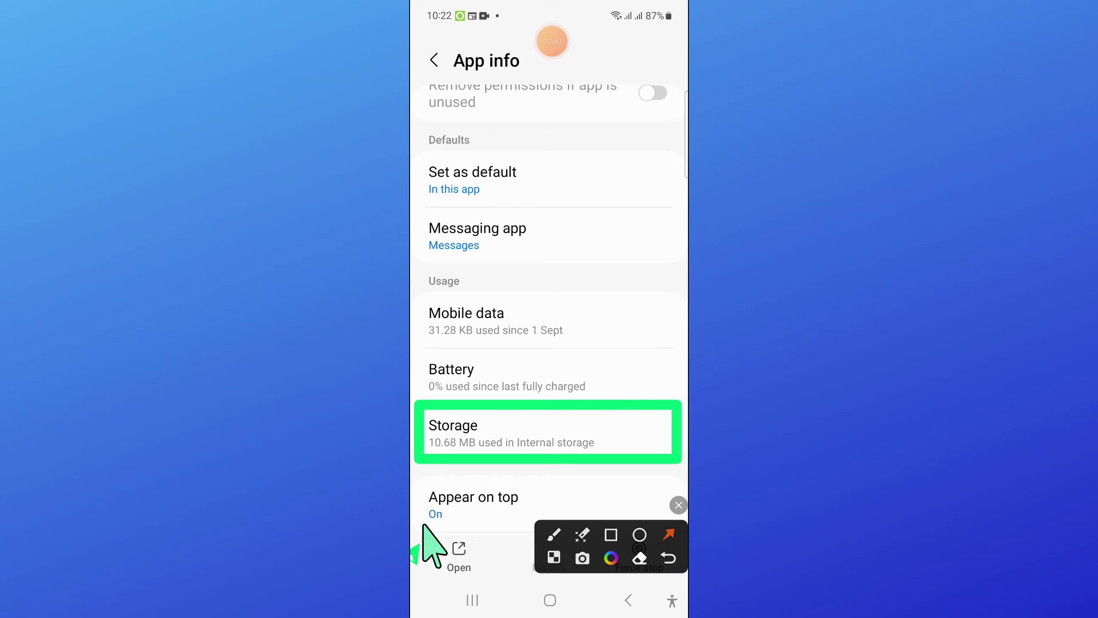
drag(417, 549, 448, 464)
click(676, 504)
click(551, 450)
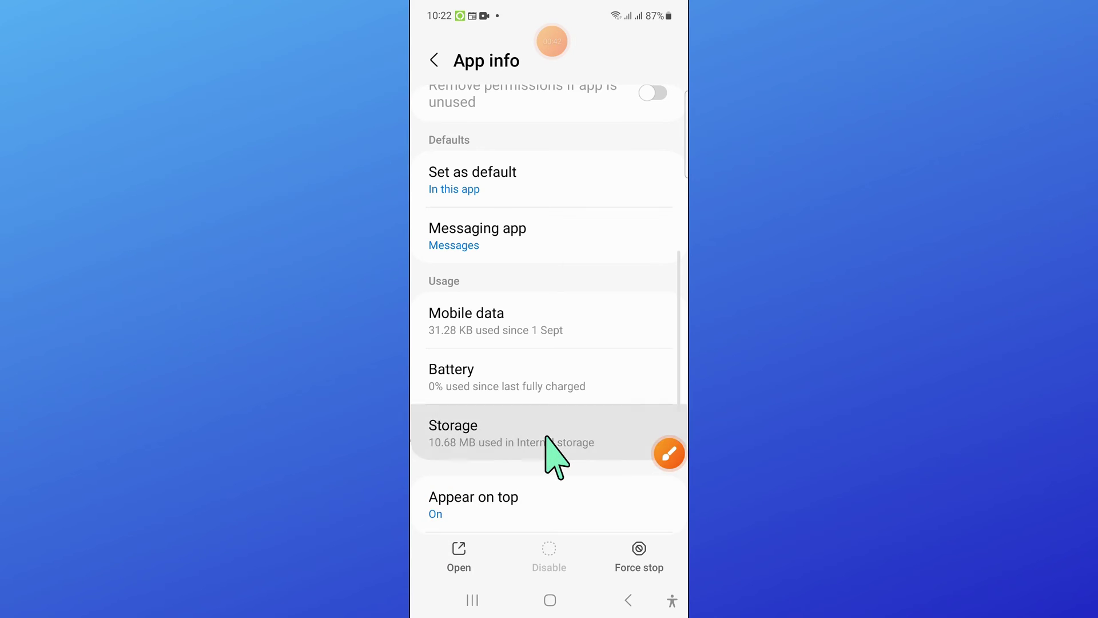
click(666, 456)
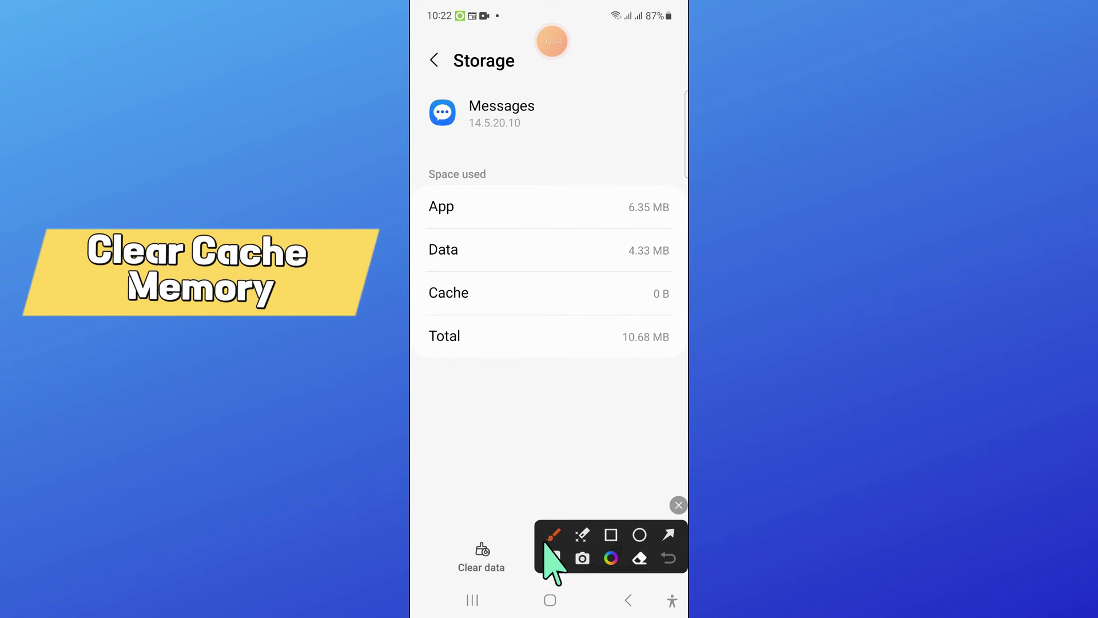
drag(549, 552, 589, 369)
drag(563, 531, 658, 580)
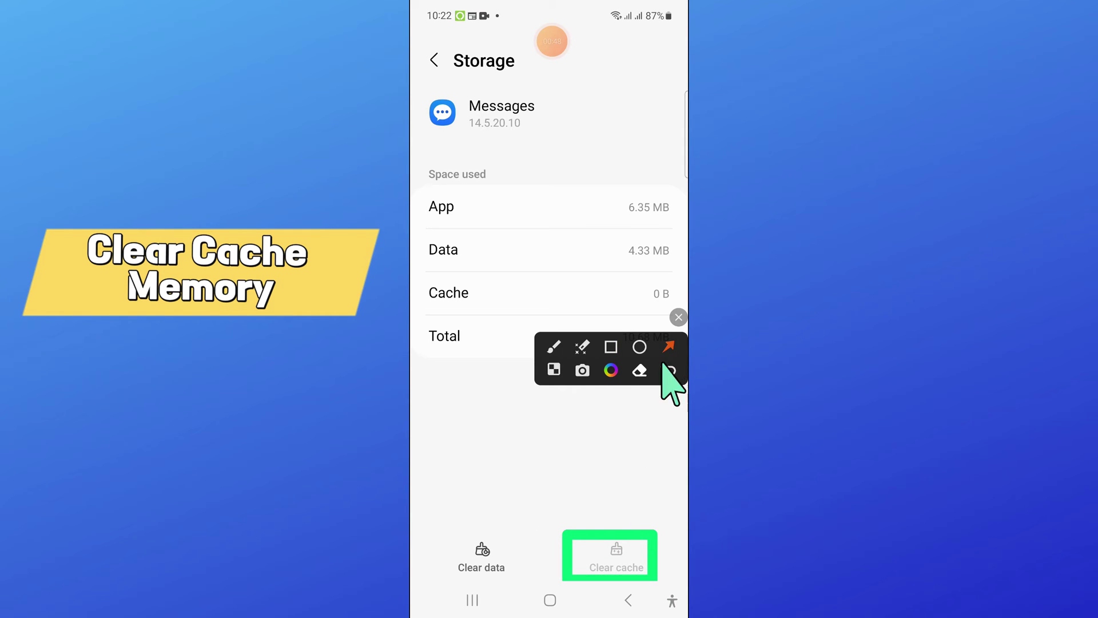
drag(627, 434, 607, 510)
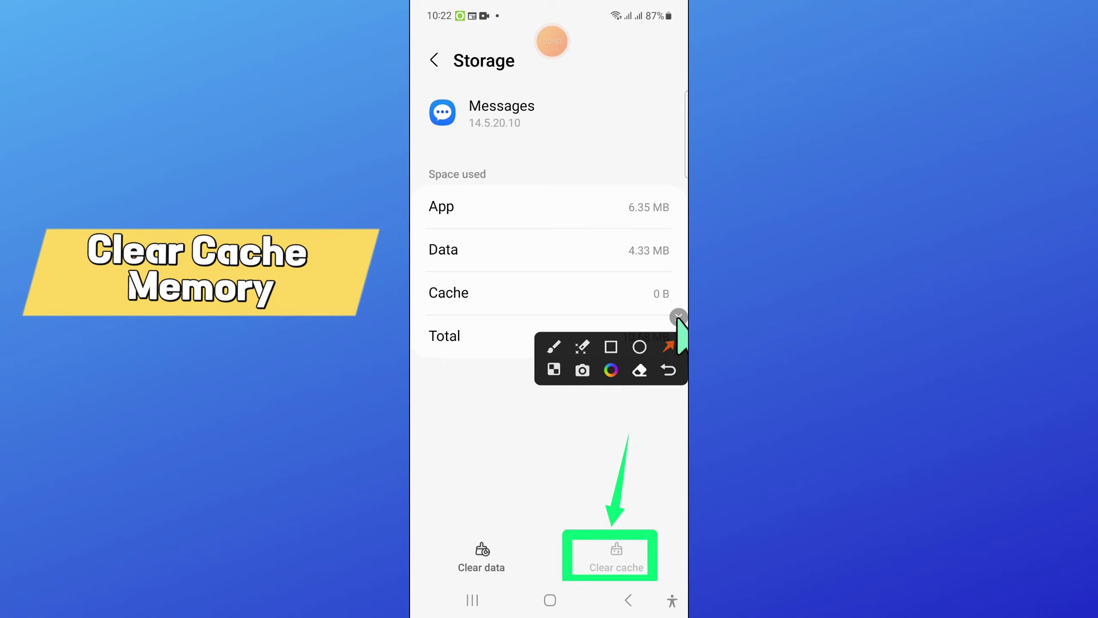
click(677, 317)
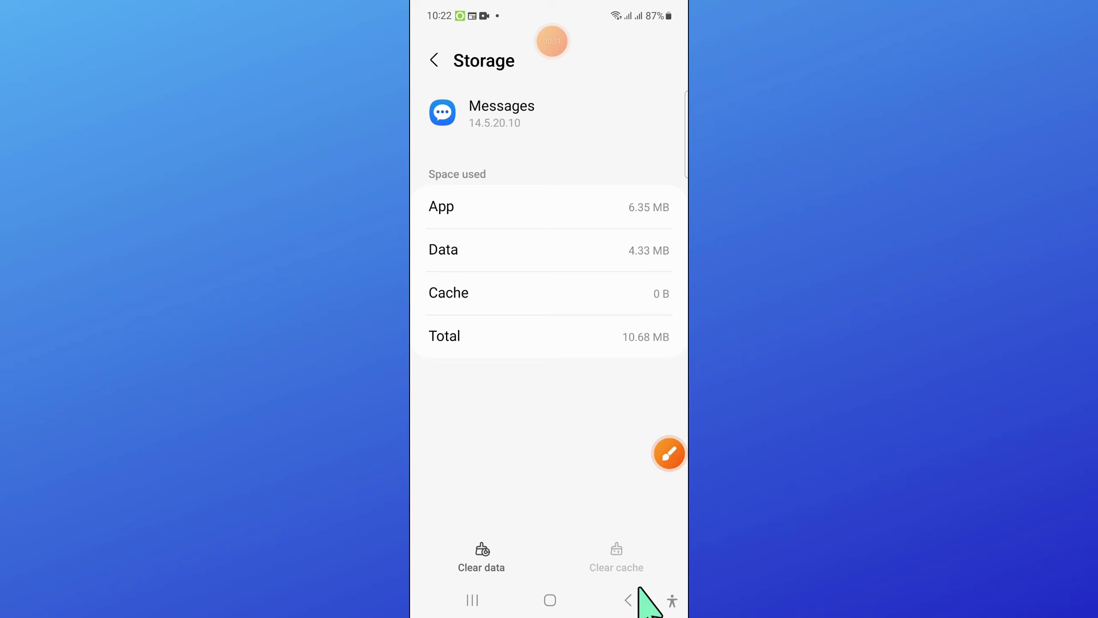
Back out of Messages storage, App info and Apps to Settings, then go Home.
click(635, 606)
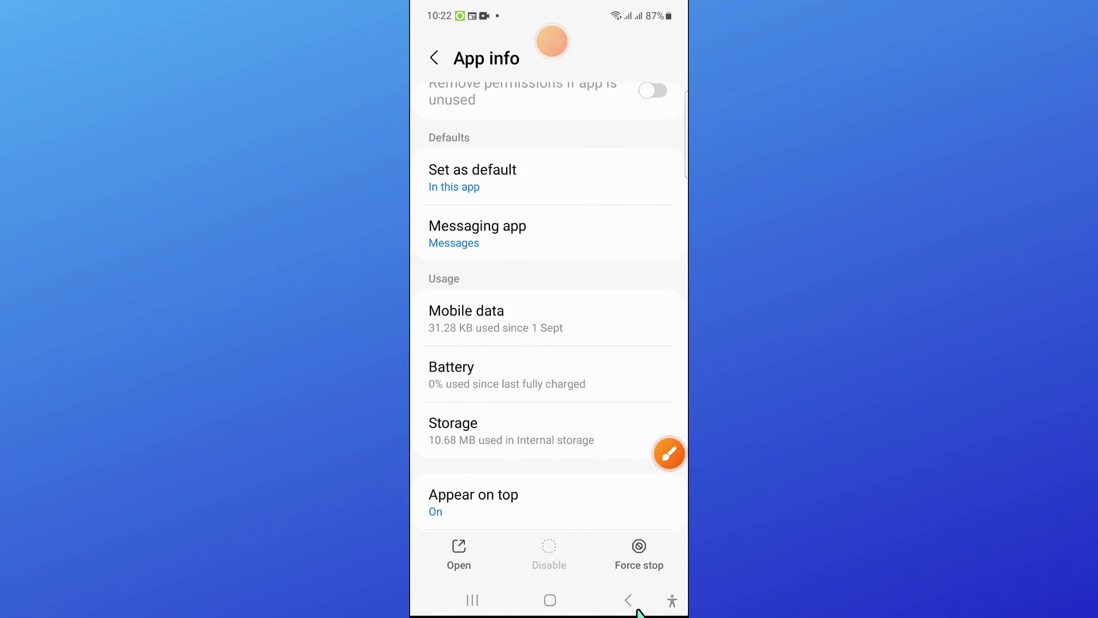
click(637, 609)
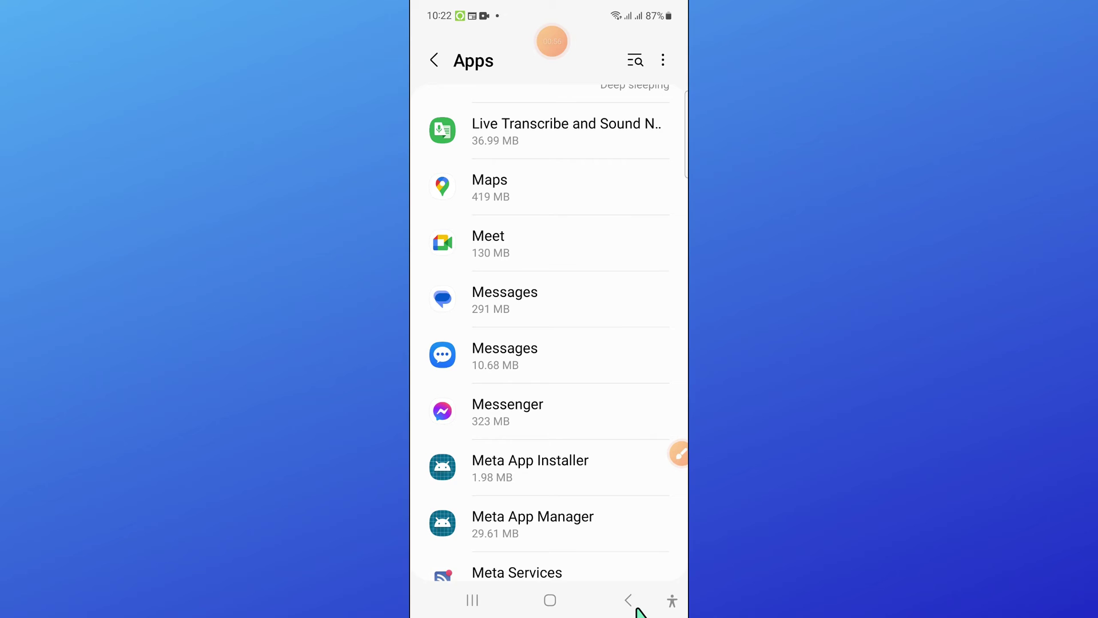
click(636, 608)
click(622, 533)
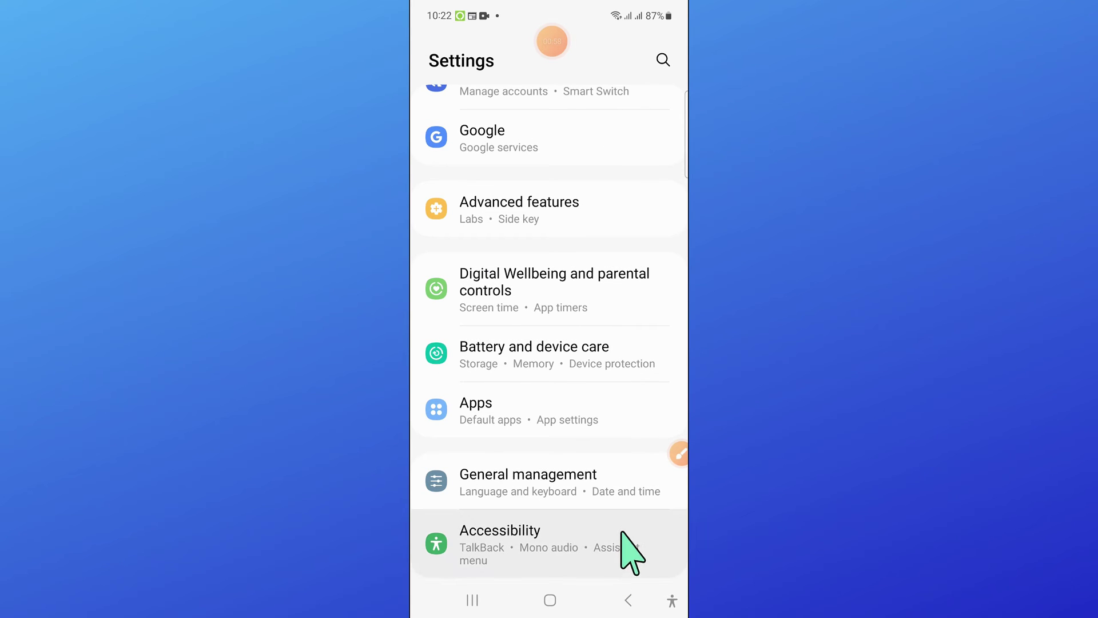
scroll(568, 508, down, 1)
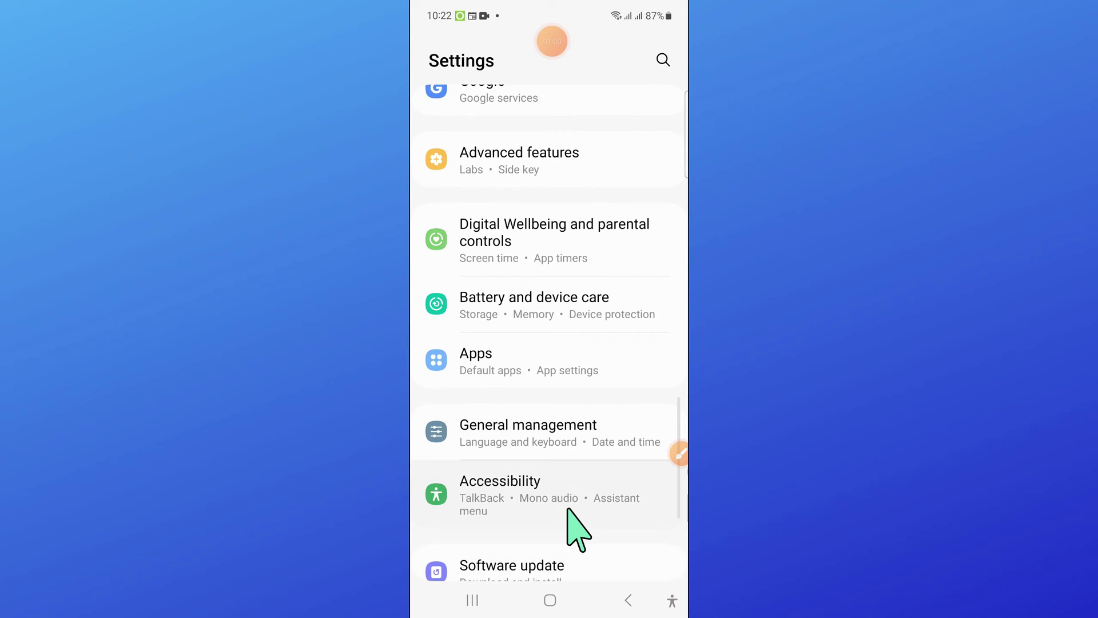
scroll(569, 509, down, 2)
scroll(569, 509, down, 1)
scroll(568, 509, down, 1)
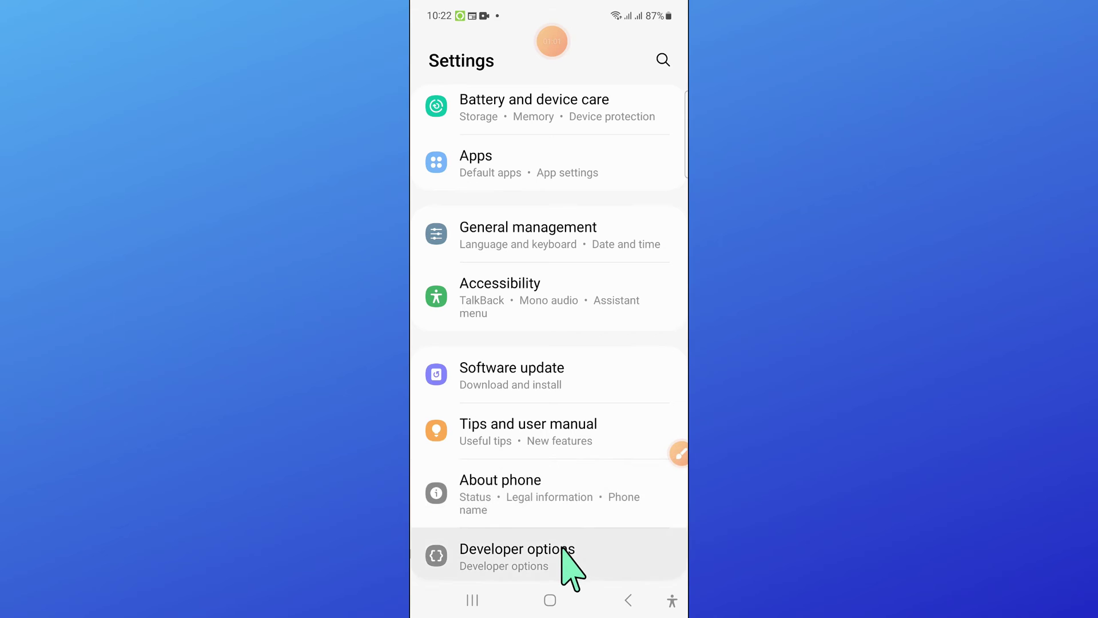
click(551, 604)
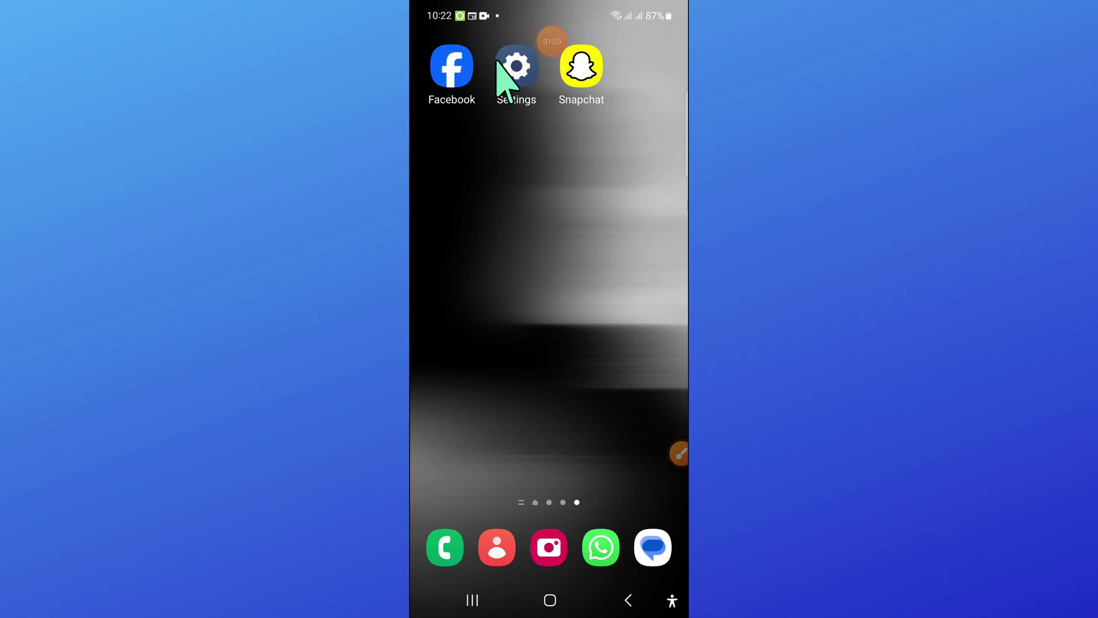
Reopen Settings from the home screen and mark an entry with an outline and an arrow.
click(500, 66)
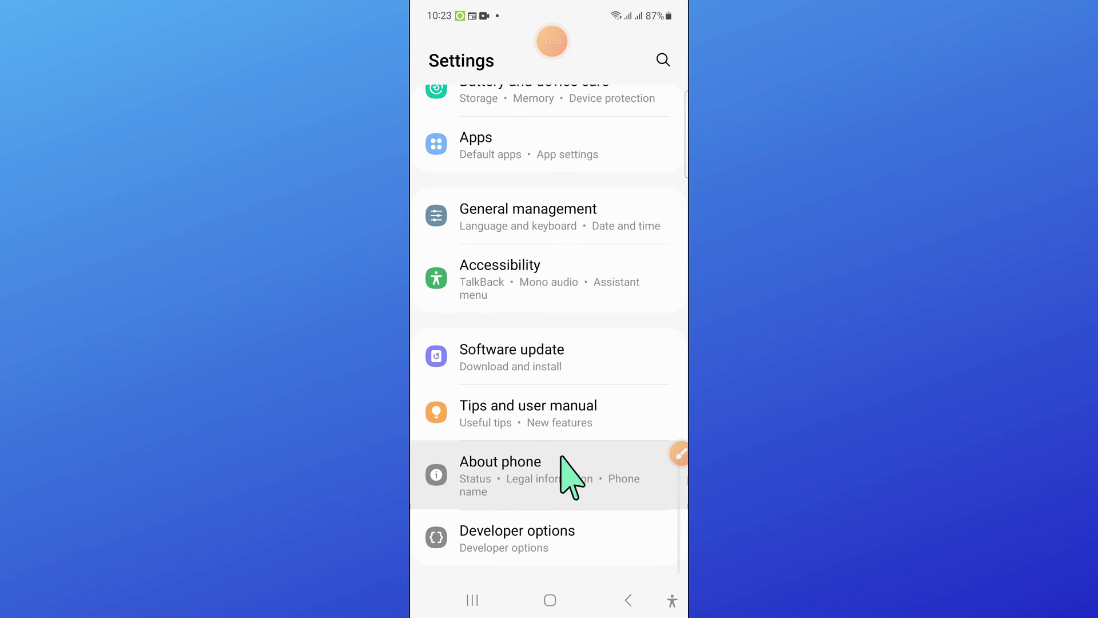
scroll(572, 472, up, 2)
scroll(640, 473, up, 1)
click(672, 454)
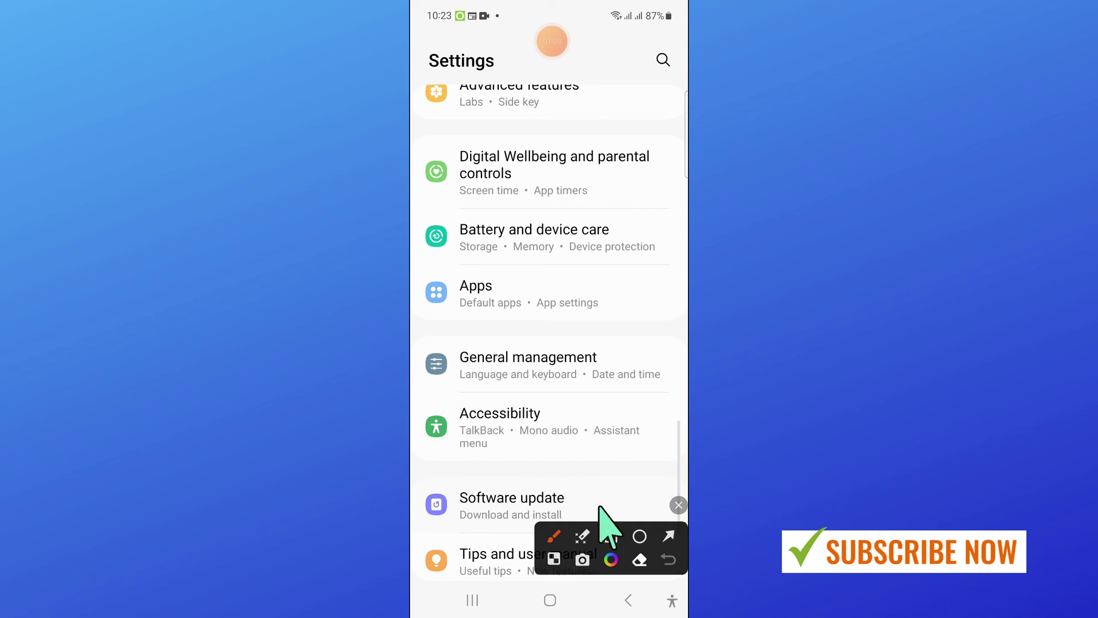
drag(412, 337, 681, 392)
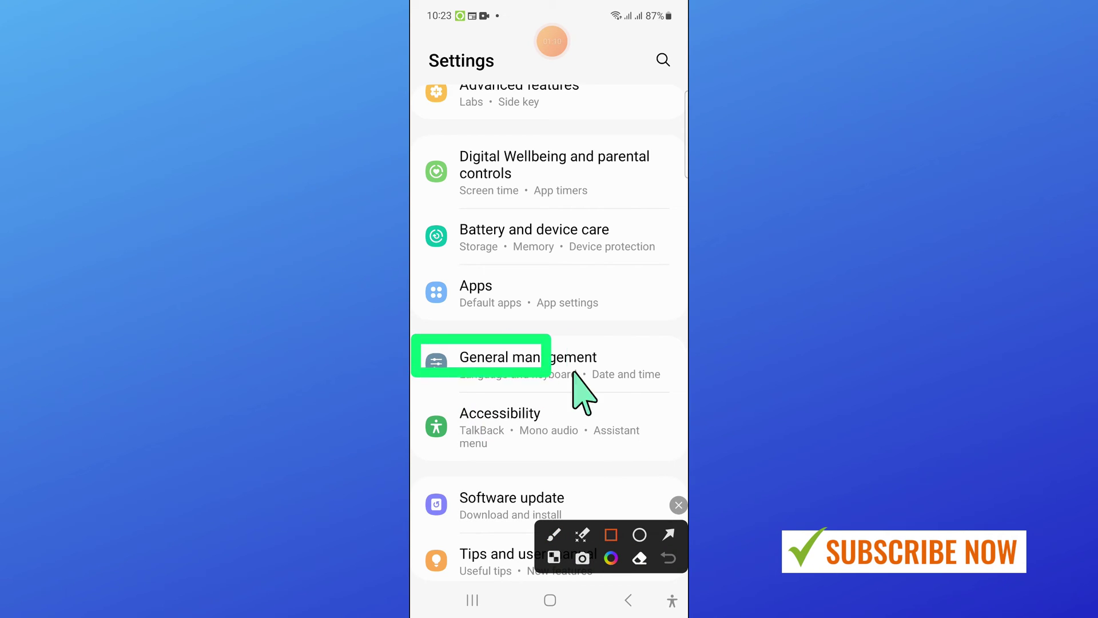
click(668, 534)
drag(416, 497, 469, 395)
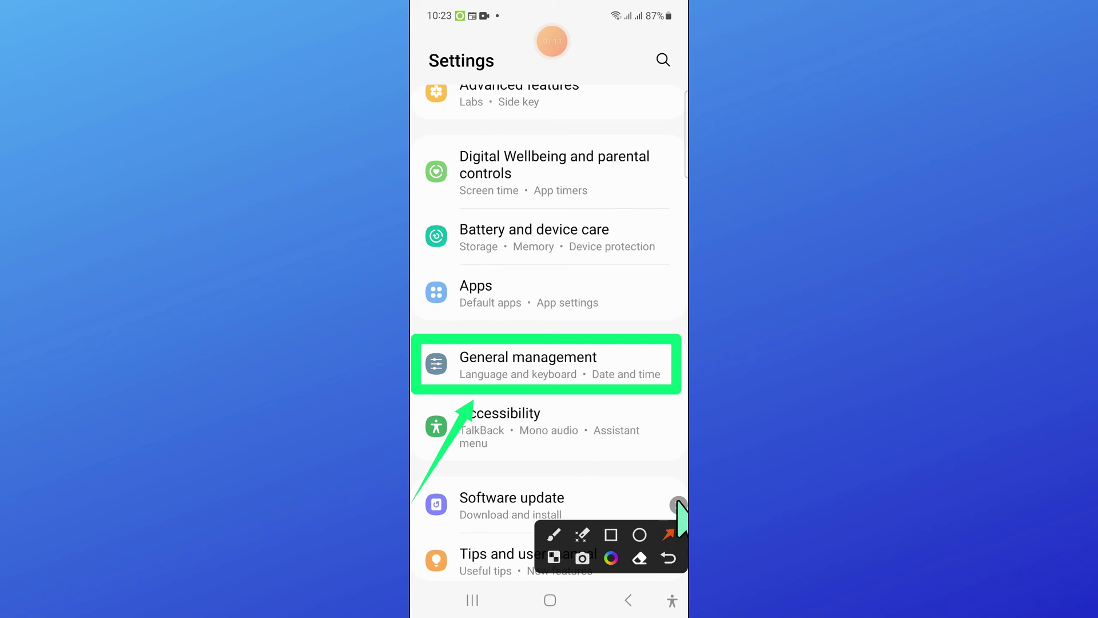
Open General management, highlight the Reset option with an outline and arrow, and open Reset.
click(678, 505)
click(529, 378)
scroll(530, 449, down, 3)
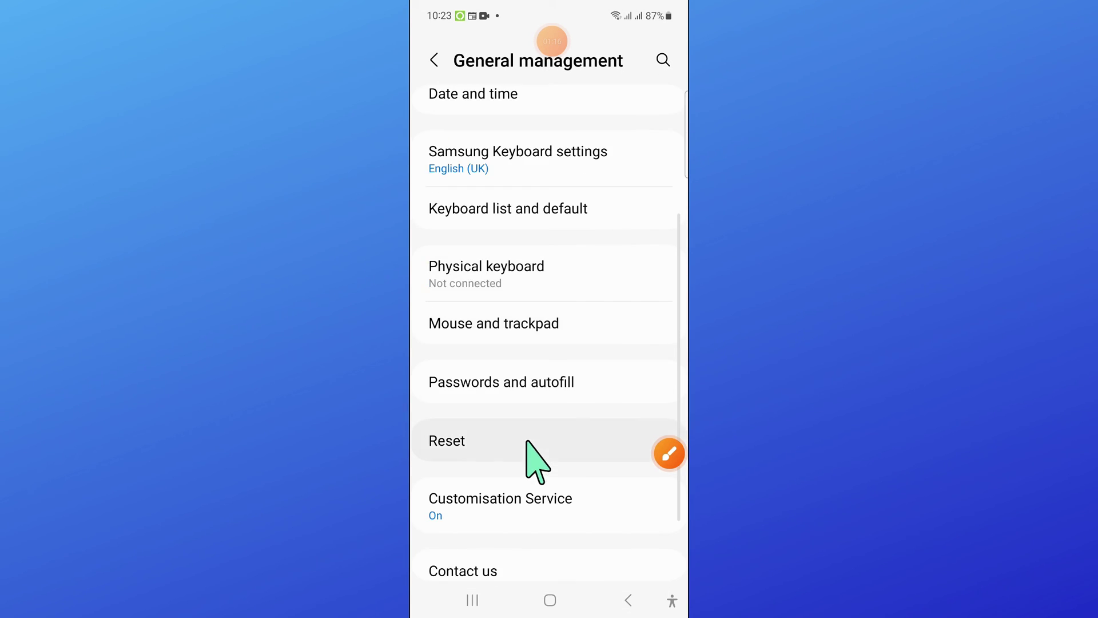
scroll(527, 442, down, 3)
click(669, 453)
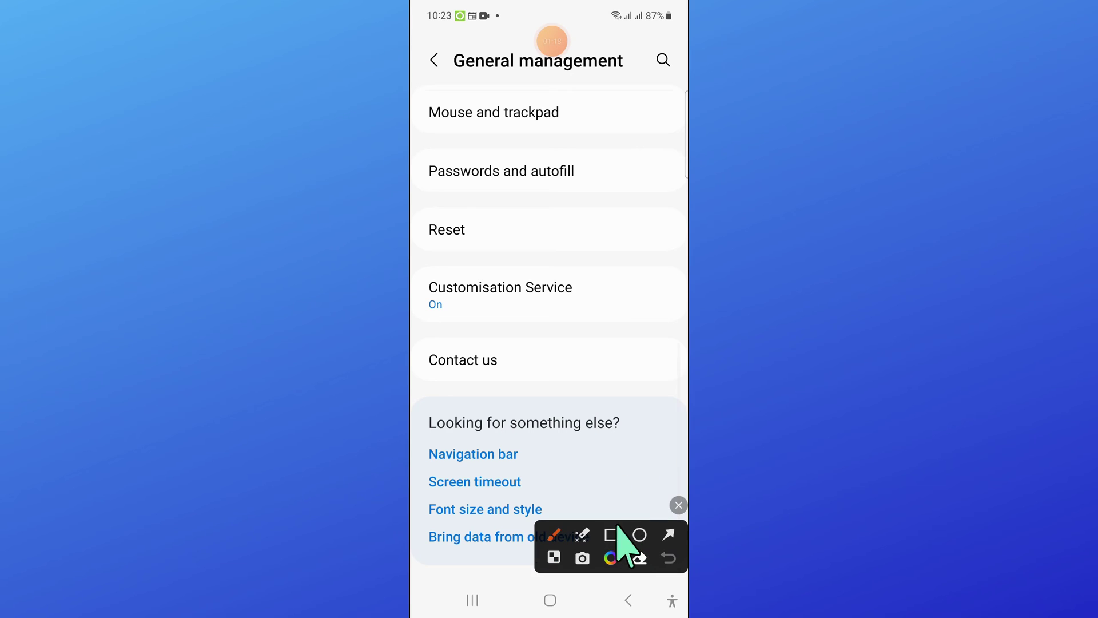
drag(415, 196, 677, 249)
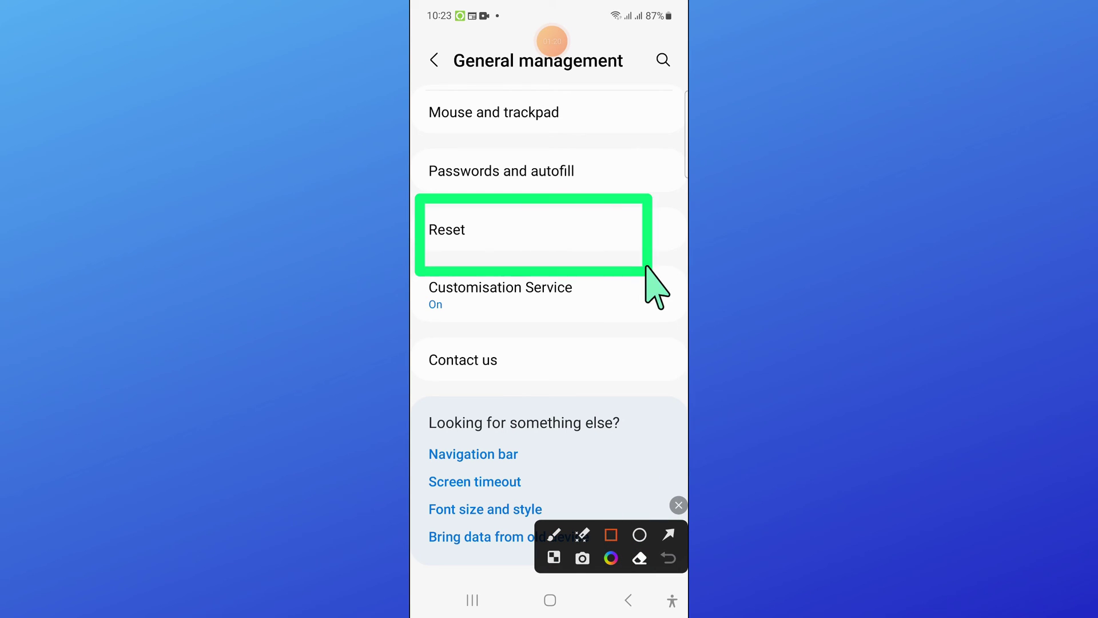
click(669, 534)
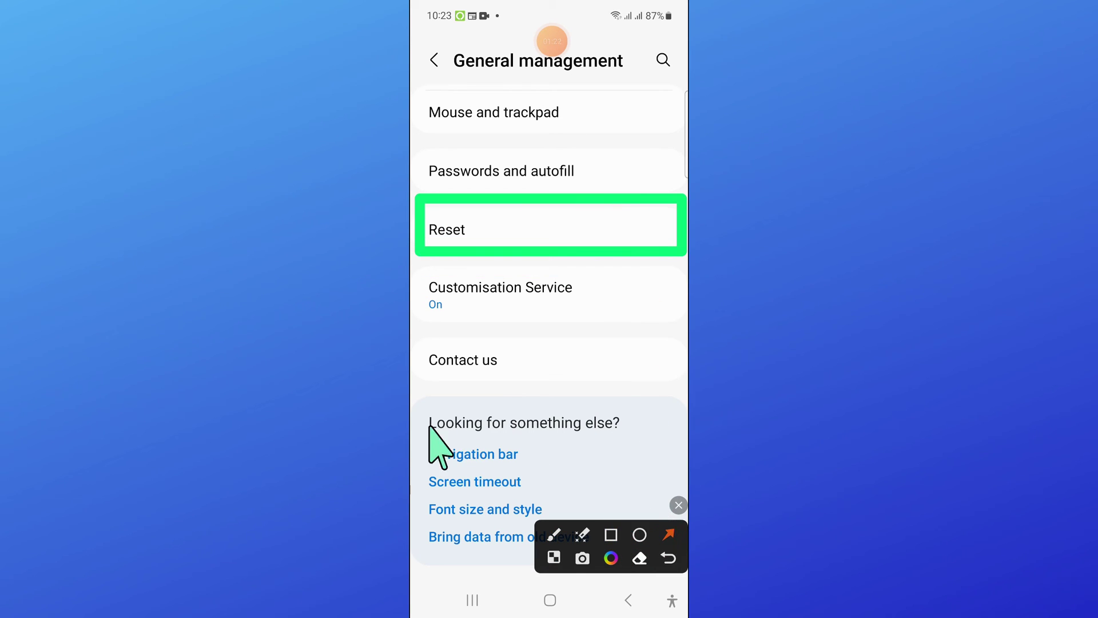
drag(426, 390, 455, 255)
click(678, 505)
click(454, 238)
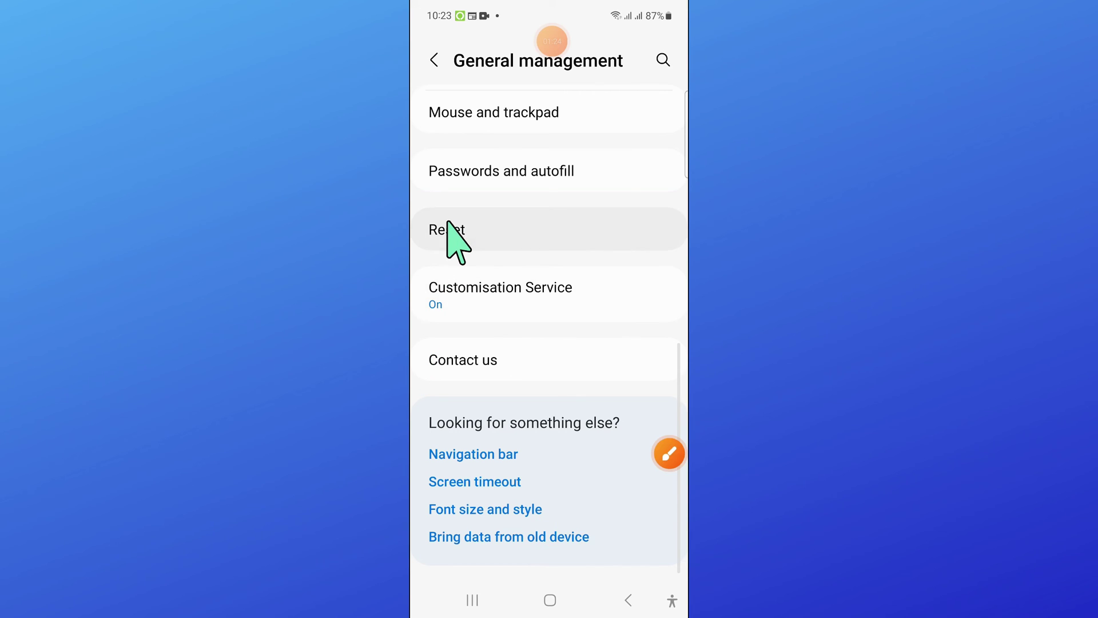
scroll(534, 425, down, 3)
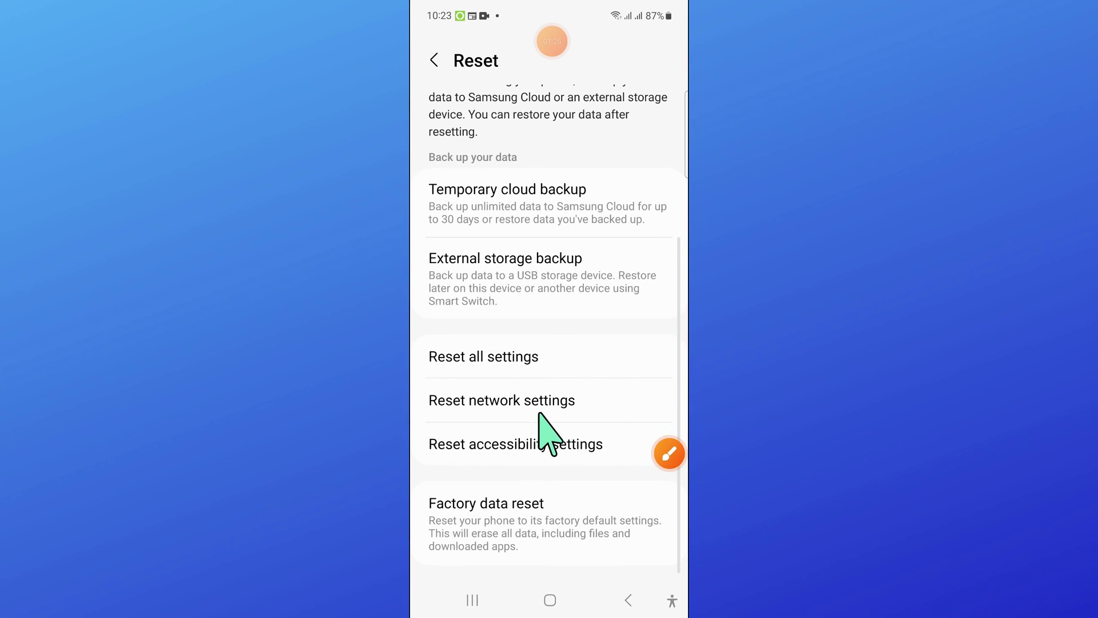
Mark an option on the Reset page with an outline and an arrow.
click(668, 453)
click(611, 535)
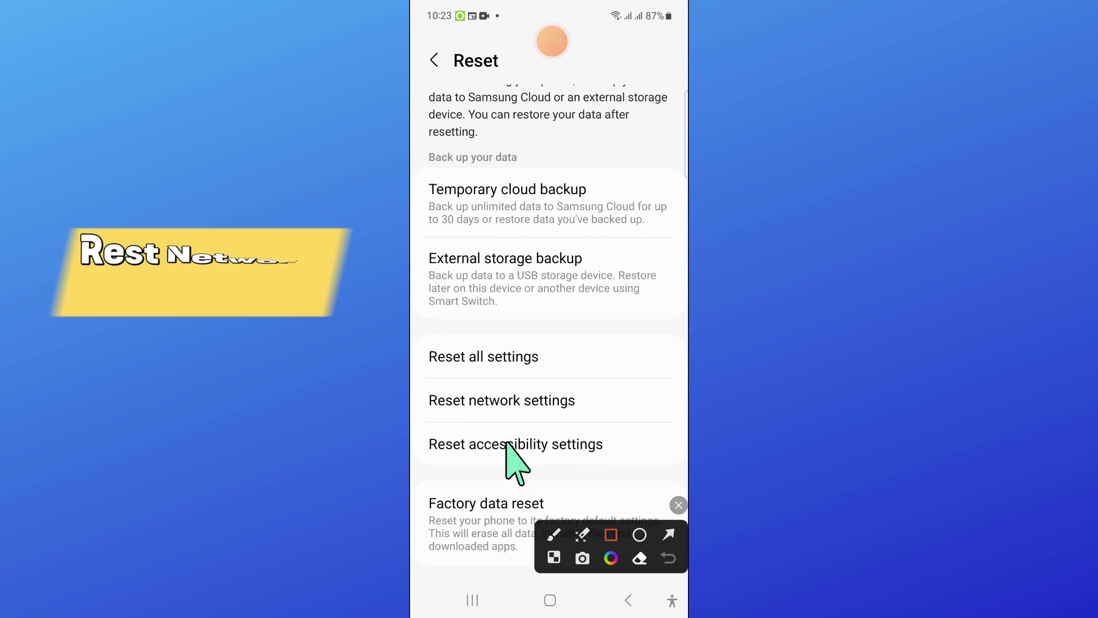
drag(418, 382, 677, 422)
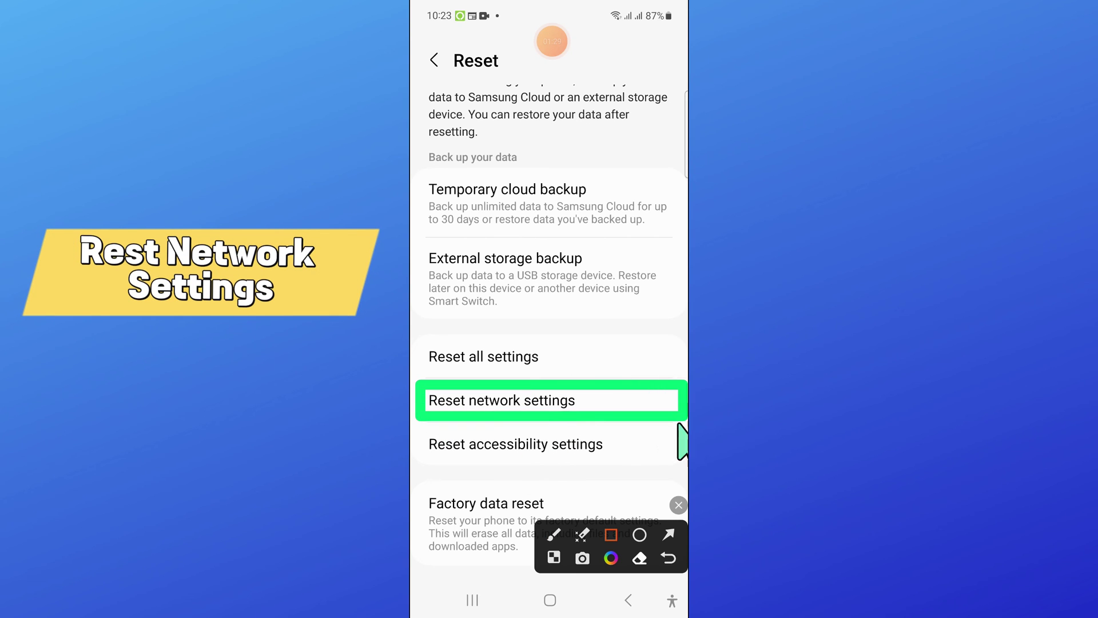
click(669, 534)
drag(414, 495, 448, 422)
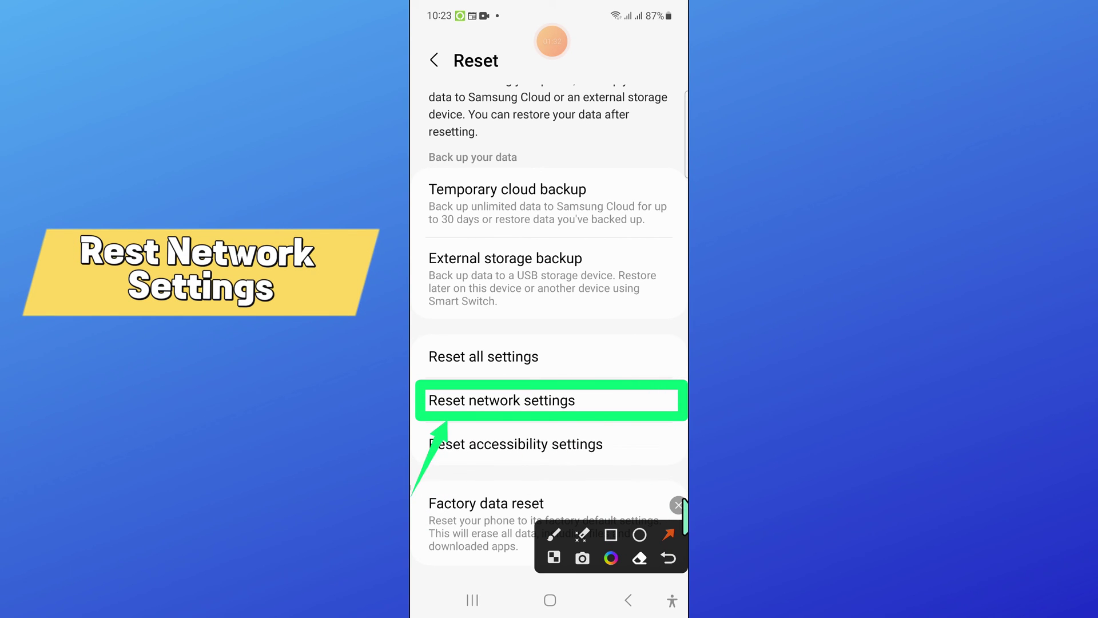
Open Reset network settings, annotate the page with an outline and arrow, then clear the drawings.
click(677, 504)
click(519, 401)
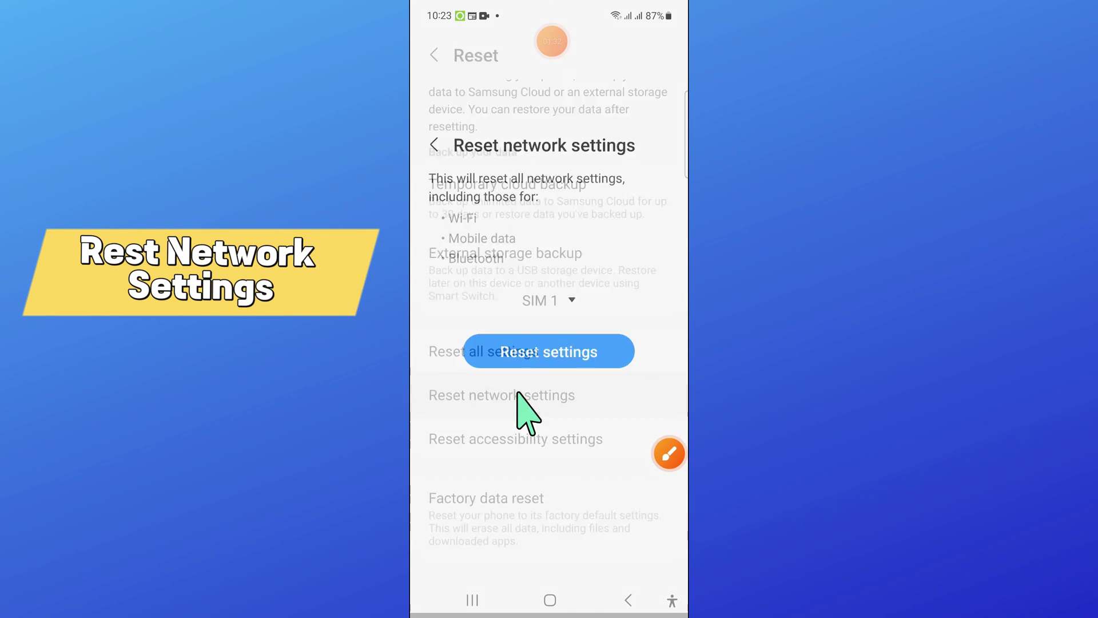
click(669, 454)
click(611, 534)
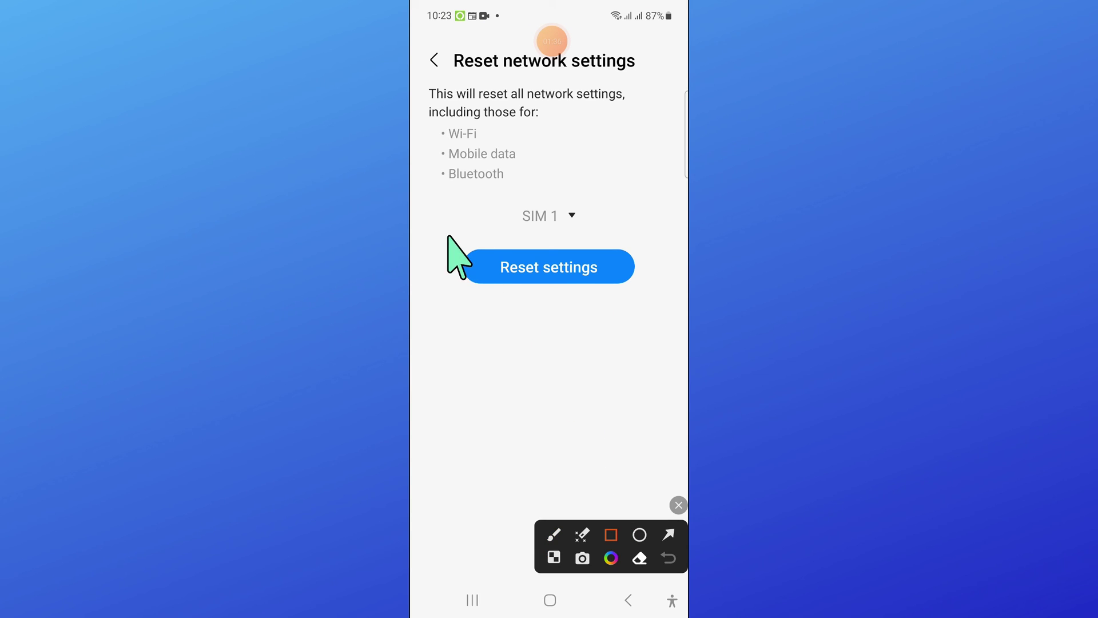
drag(448, 237, 645, 293)
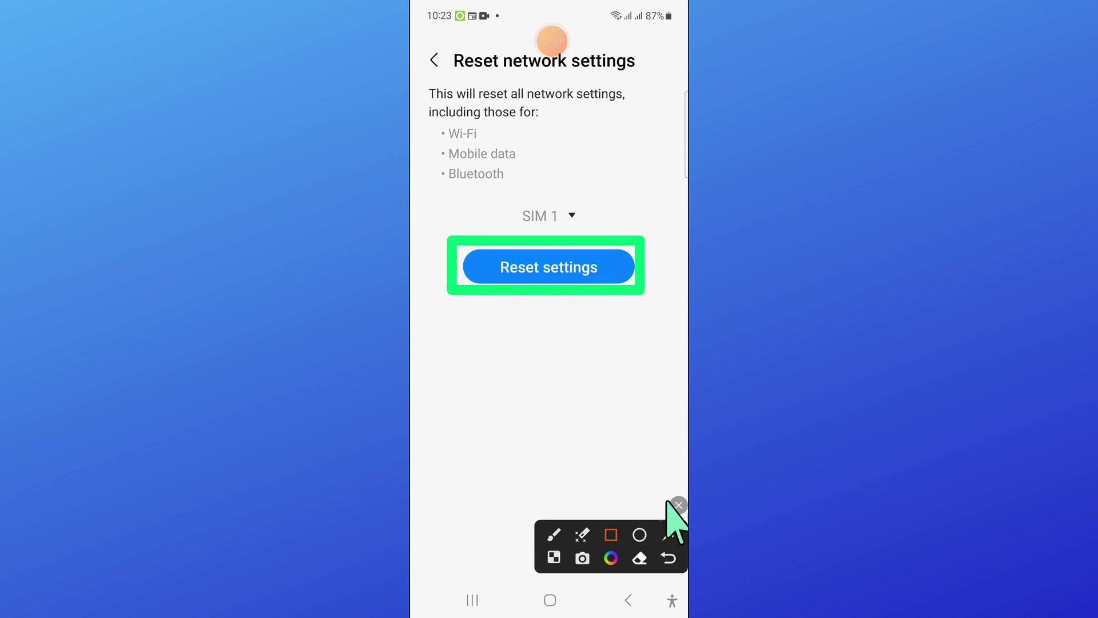
drag(413, 422, 485, 294)
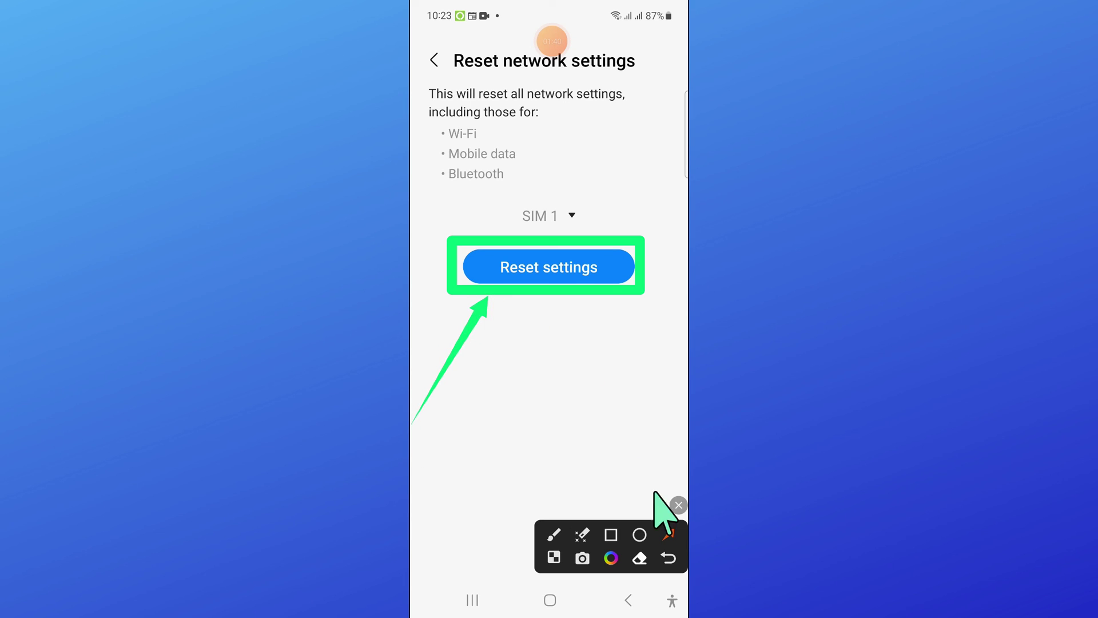
click(678, 505)
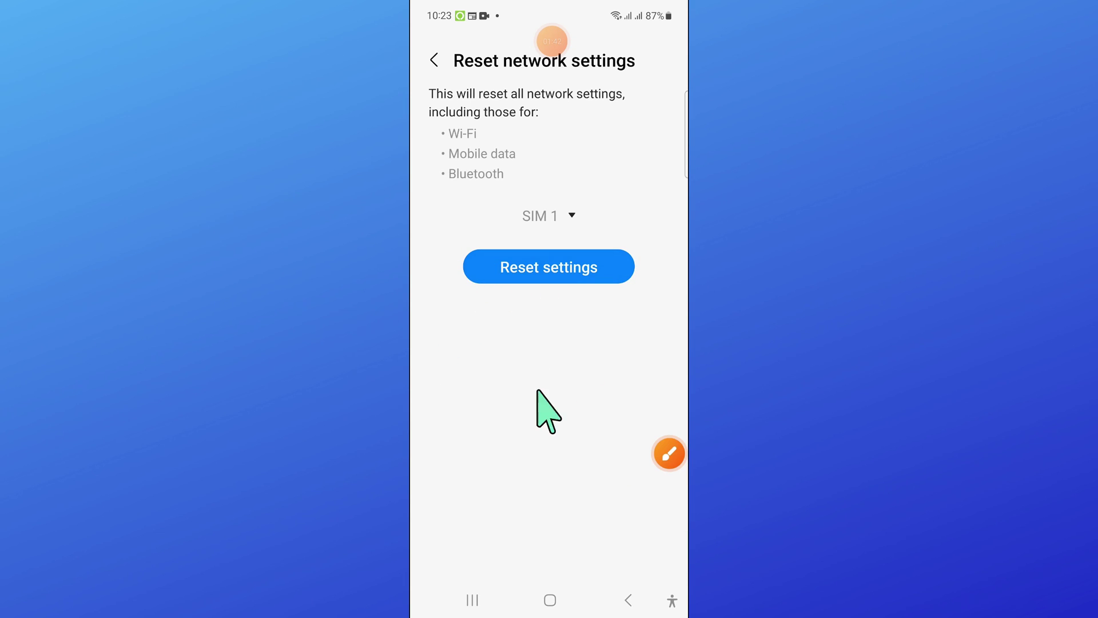
Go Home and swipe down twice from the top to fully expand Quick Settings.
click(550, 600)
drag(611, 4, 649, 232)
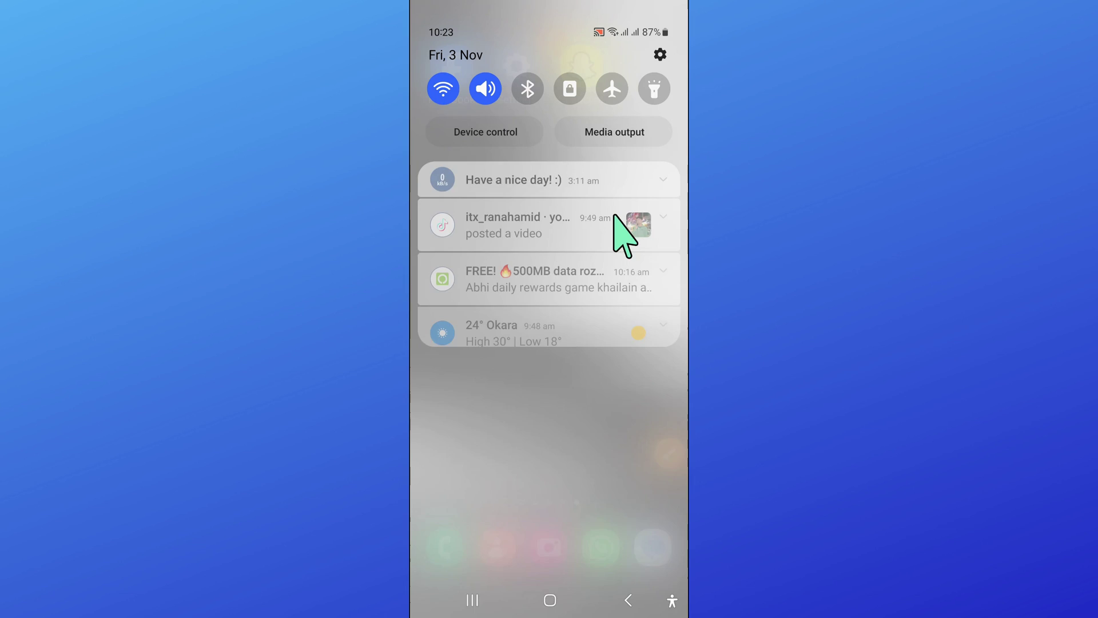
drag(575, 111, 576, 343)
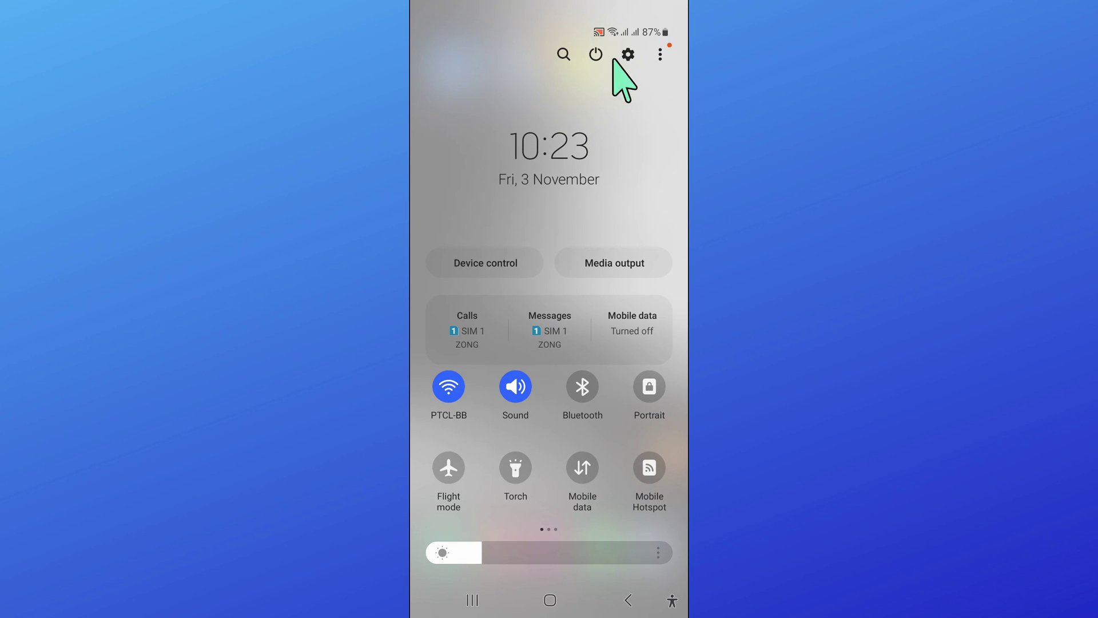